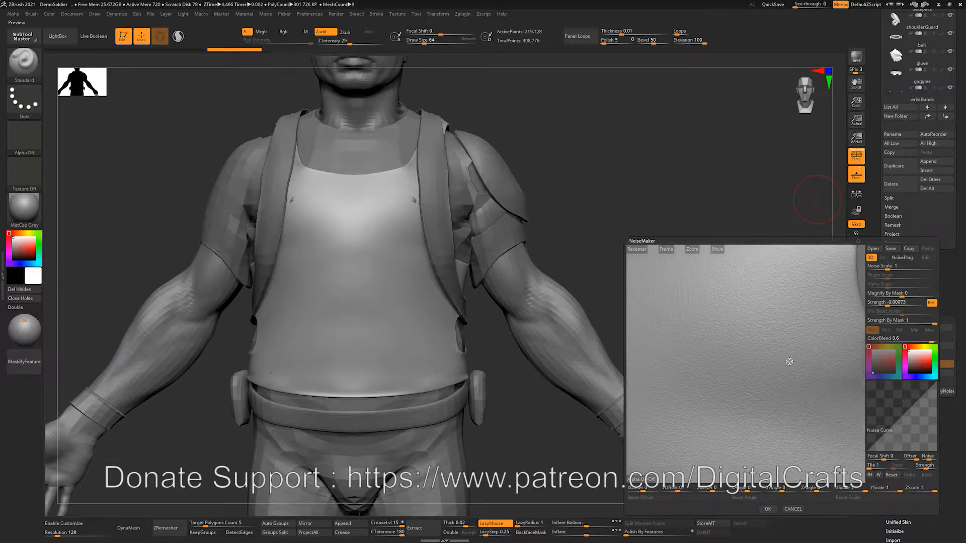
- Set the vest noise's Noise Scale to 1.34246 and apply the HexTile pattern through NoisePlug
{"action": "left_click_drag", "start_coordinate": [885, 267], "coordinate": [891, 268]}
{"action": "mouse_move", "coordinate": [782, 277]}
{"action": "left_mouse_down"}
{"action": "mouse_move", "coordinate": [760, 299]}
{"action": "mouse_move", "coordinate": [773, 306]}
{"action": "mouse_move", "coordinate": [758, 300]}
{"action": "mouse_move", "coordinate": [768, 318]}
{"action": "mouse_move", "coordinate": [754, 321]}
{"action": "mouse_move", "coordinate": [761, 308]}
{"action": "mouse_move", "coordinate": [754, 319]}
{"action": "mouse_move", "coordinate": [769, 314]}
{"action": "left_mouse_up"}
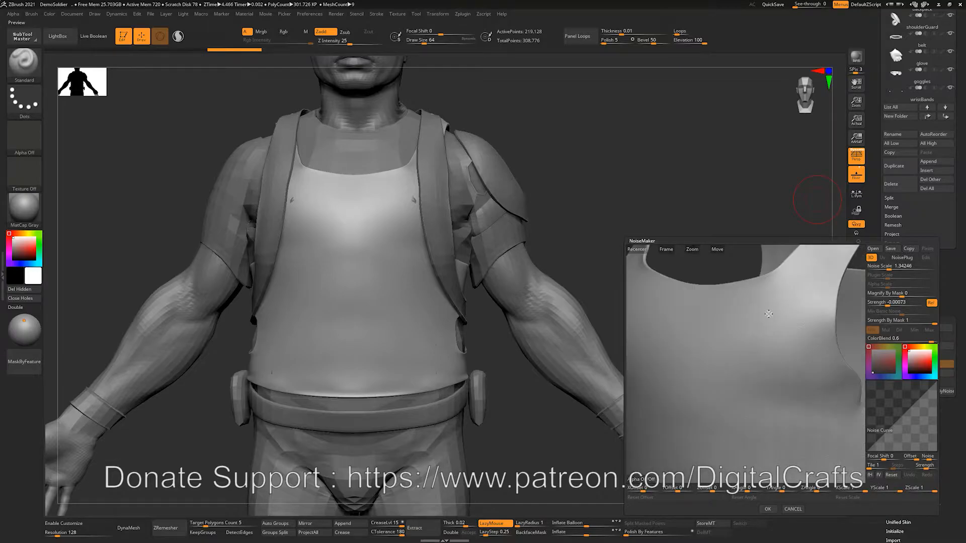
{"action": "left_click", "coordinate": [902, 258]}
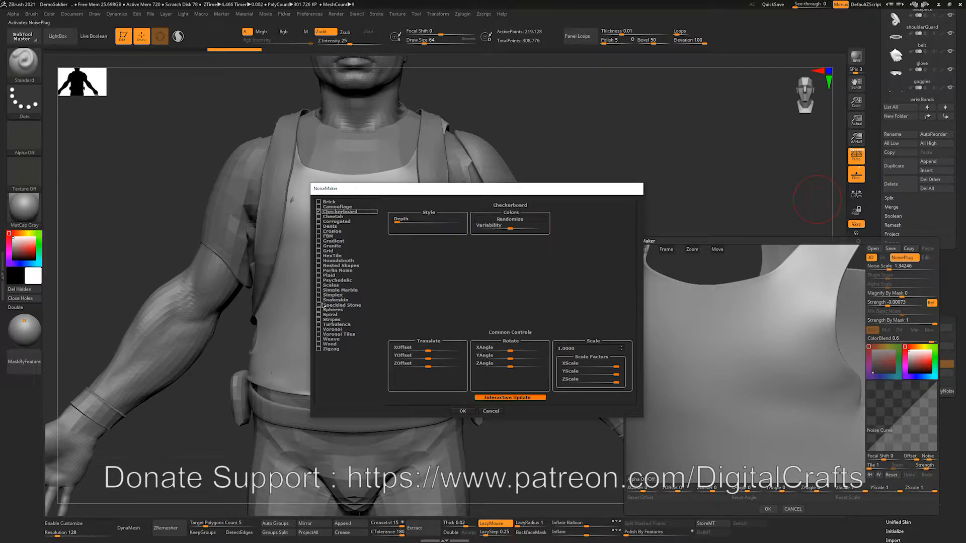
{"action": "left_click", "coordinate": [325, 257]}
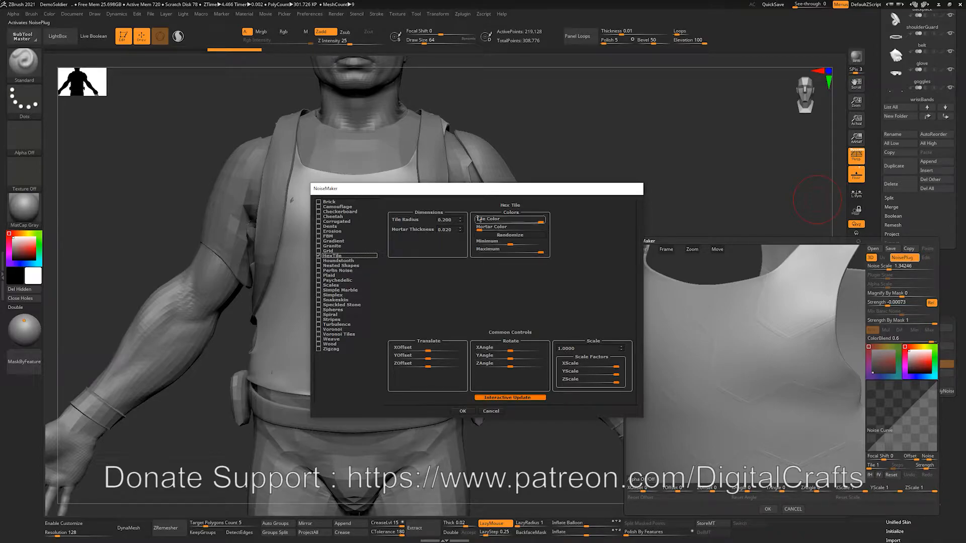
{"action": "left_click", "coordinate": [462, 411]}
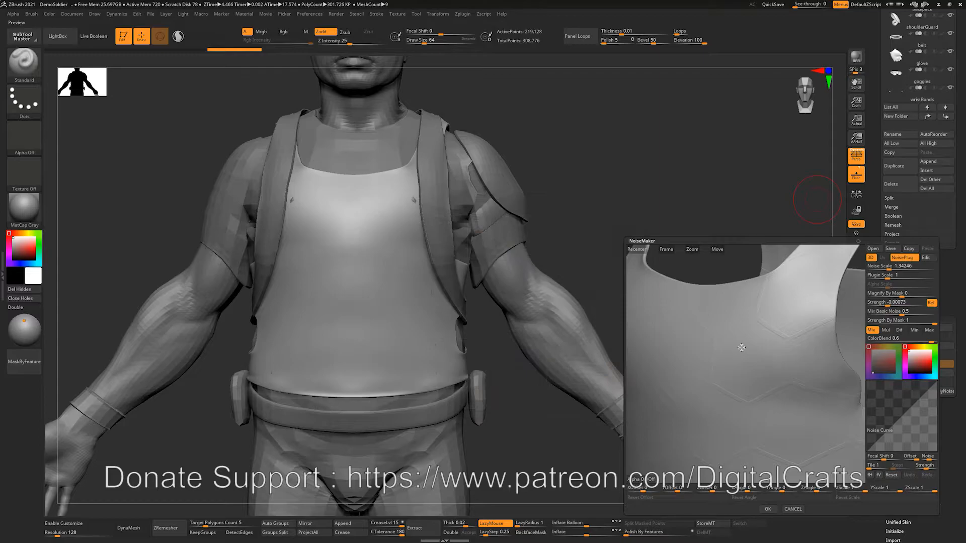
- Set the HexTile noise's Plugin Scale to 0.47191
{"action": "mouse_move", "coordinate": [748, 351]}
{"action": "left_mouse_down"}
{"action": "mouse_move", "coordinate": [744, 342]}
{"action": "mouse_move", "coordinate": [760, 362]}
{"action": "mouse_move", "coordinate": [753, 349]}
{"action": "mouse_move", "coordinate": [711, 337]}
{"action": "mouse_move", "coordinate": [736, 323]}
{"action": "mouse_move", "coordinate": [744, 348]}
{"action": "left_mouse_up"}
{"action": "left_click", "coordinate": [886, 276]}
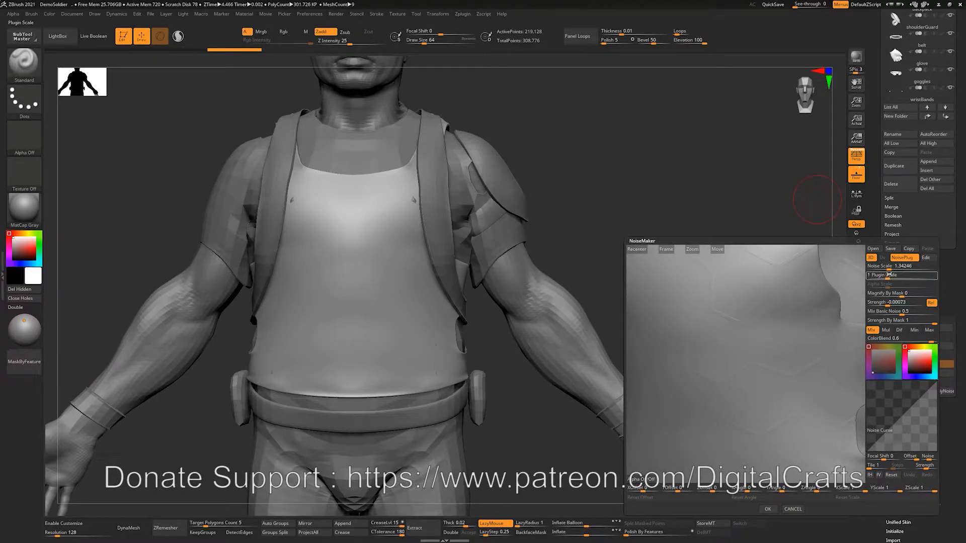
{"action": "key", "text": "Return"}
{"action": "left_click", "coordinate": [902, 258]}
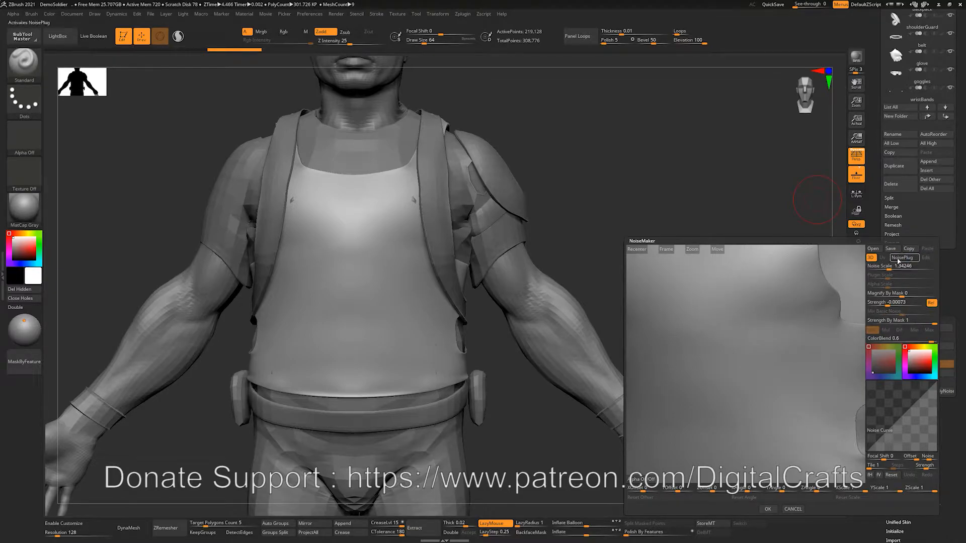
{"action": "left_click", "coordinate": [898, 260]}
{"action": "left_click", "coordinate": [886, 277]}
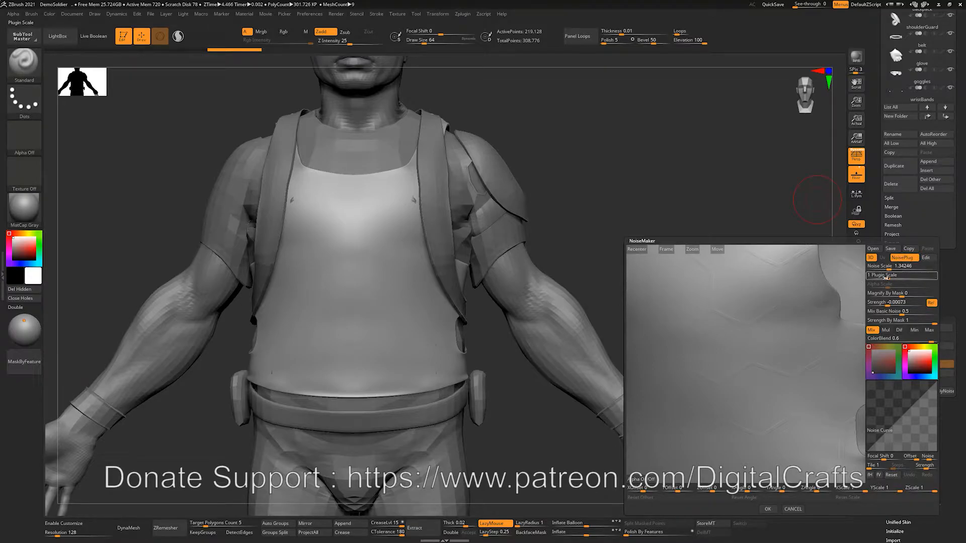
{"action": "type", "text": "0.2226"}
{"action": "key", "text": "Return"}
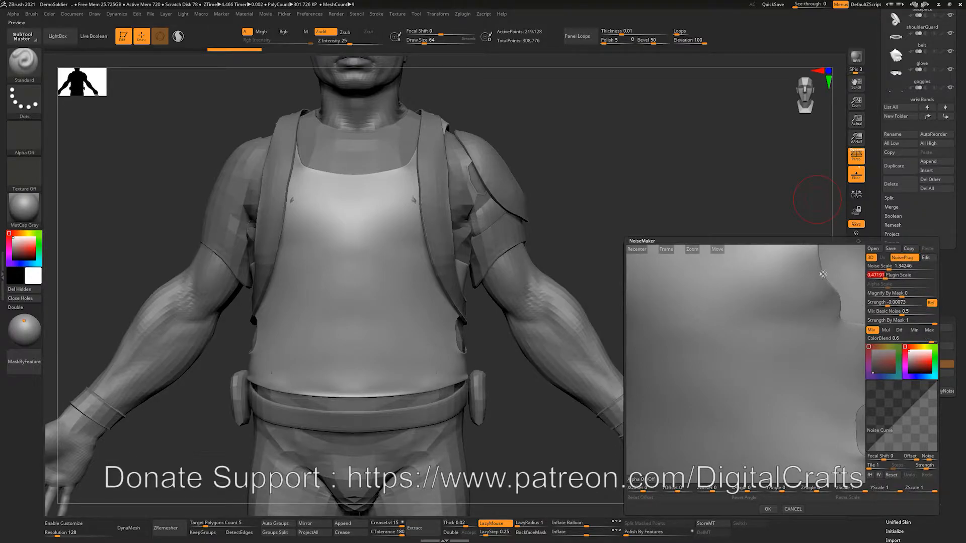
- Set the noise Strength to -0.01028 and check the hexagon relief up close in the preview
{"action": "left_click", "coordinate": [886, 304]}
{"action": "type", "text": "-0.01028"}
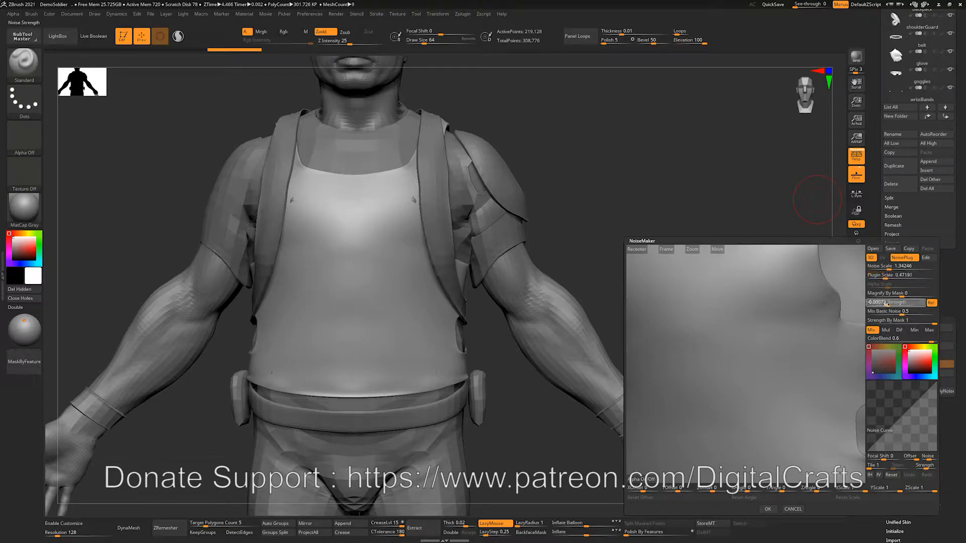
{"action": "key", "text": "Return"}
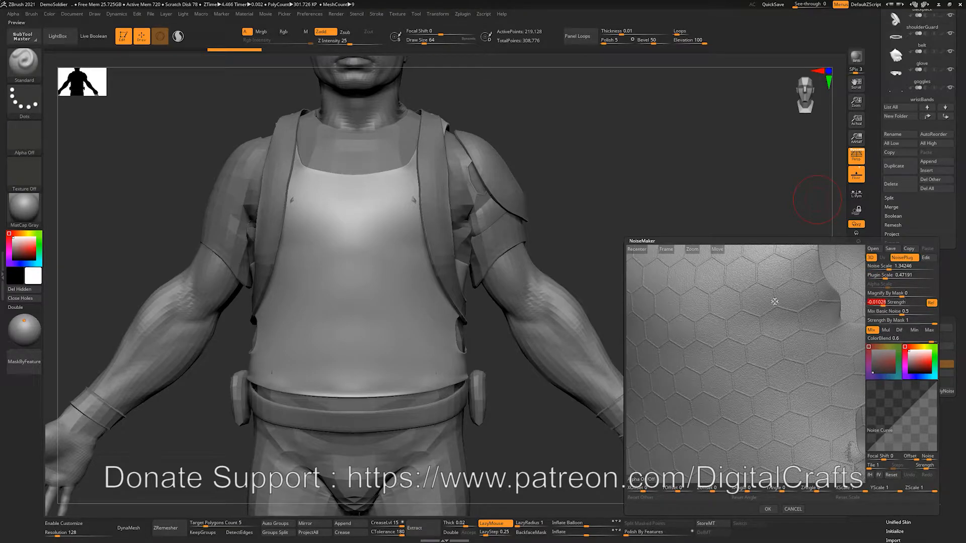
{"action": "scroll", "coordinate": [784, 320], "scroll_direction": "up", "scroll_amount": 3}
{"action": "scroll", "coordinate": [776, 320], "scroll_direction": "up", "scroll_amount": 2}
{"action": "scroll", "coordinate": [772, 325], "scroll_direction": "down", "scroll_amount": 3}
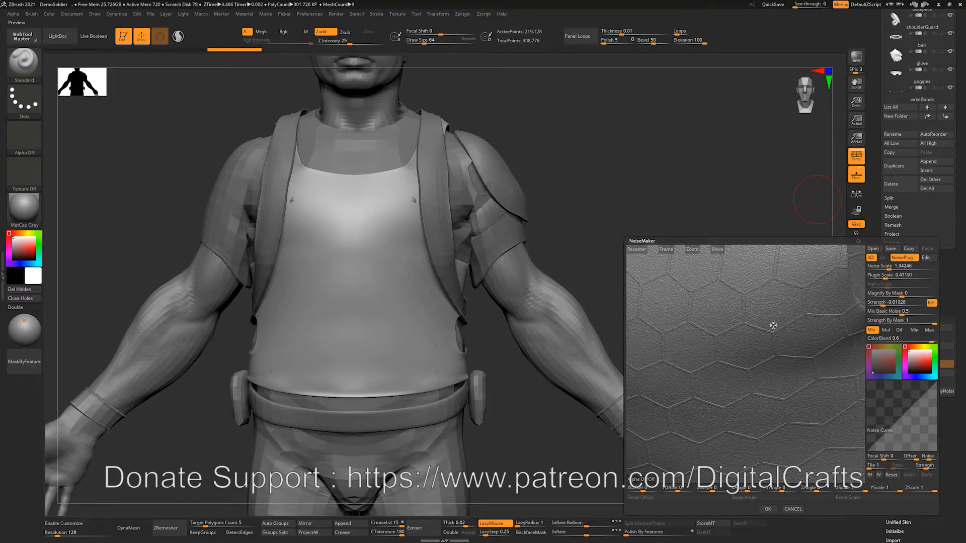
- Reduce Mix Basic Noise to 0 so only the hexagon pattern remains
{"action": "left_click", "coordinate": [889, 320]}
{"action": "left_click", "coordinate": [893, 311]}
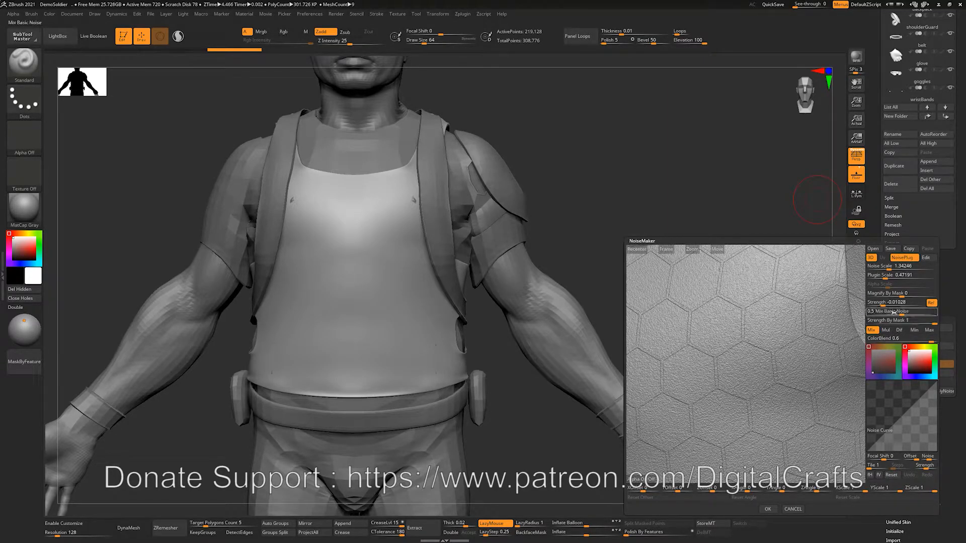
{"action": "left_click", "coordinate": [892, 266]}
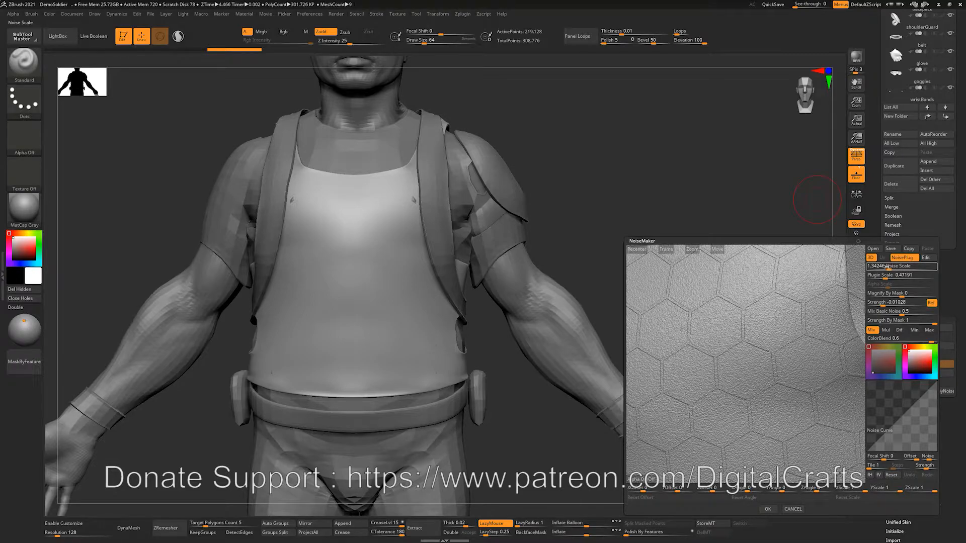
{"action": "left_click", "coordinate": [890, 303]}
{"action": "left_click", "coordinate": [889, 310]}
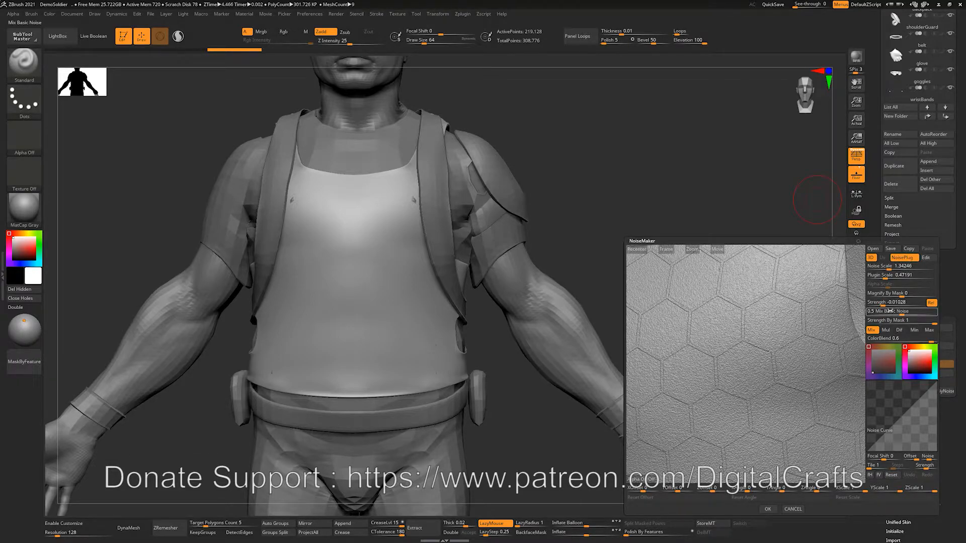
{"action": "left_click_drag", "start_coordinate": [897, 312], "coordinate": [886, 313]}
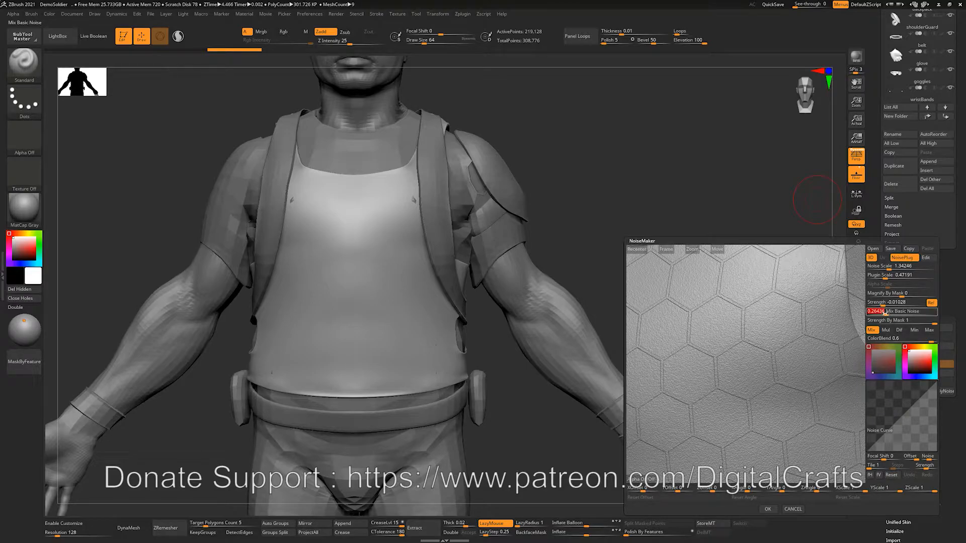
{"action": "left_click", "coordinate": [875, 313]}
{"action": "right_click_drag", "start_coordinate": [772, 317], "coordinate": [821, 324], "text": "ctrl"}
{"action": "left_click_drag", "start_coordinate": [874, 312], "coordinate": [864, 314]}
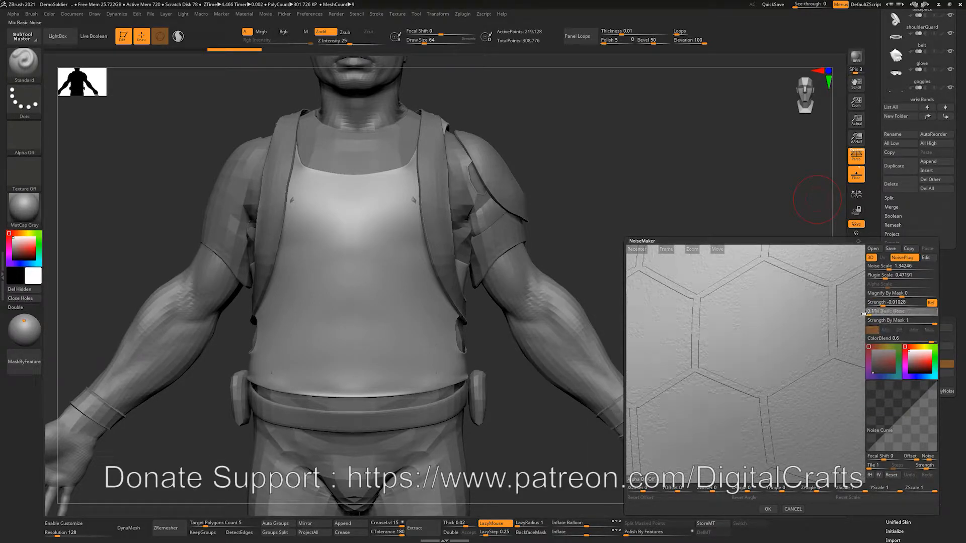
- Inspect the hexagons along the vest's side in the noise preview and accept the noise settings
{"action": "right_click_drag", "start_coordinate": [793, 319], "coordinate": [778, 329], "text": "ctrl"}
{"action": "right_click_drag", "start_coordinate": [779, 329], "coordinate": [747, 360], "text": "alt"}
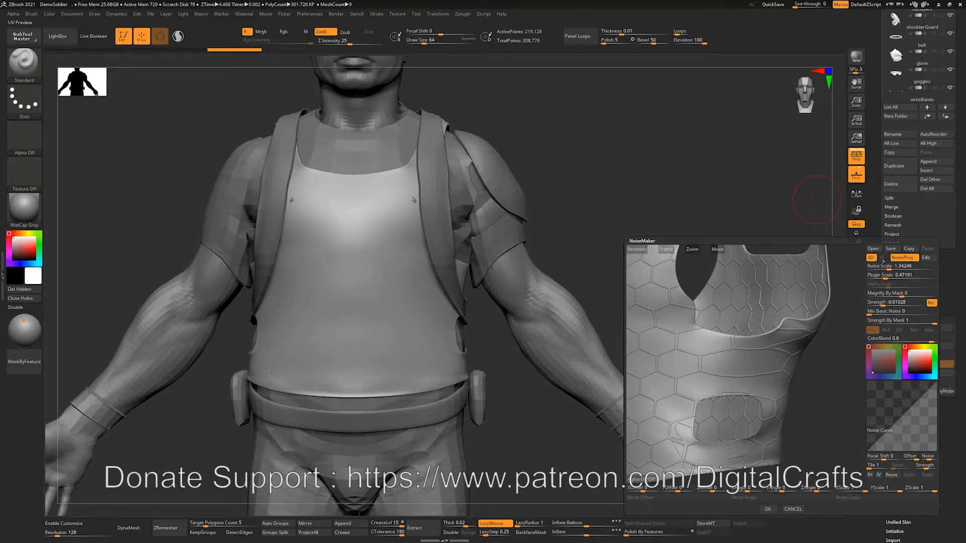
{"action": "right_click_drag", "start_coordinate": [741, 340], "coordinate": [760, 342]}
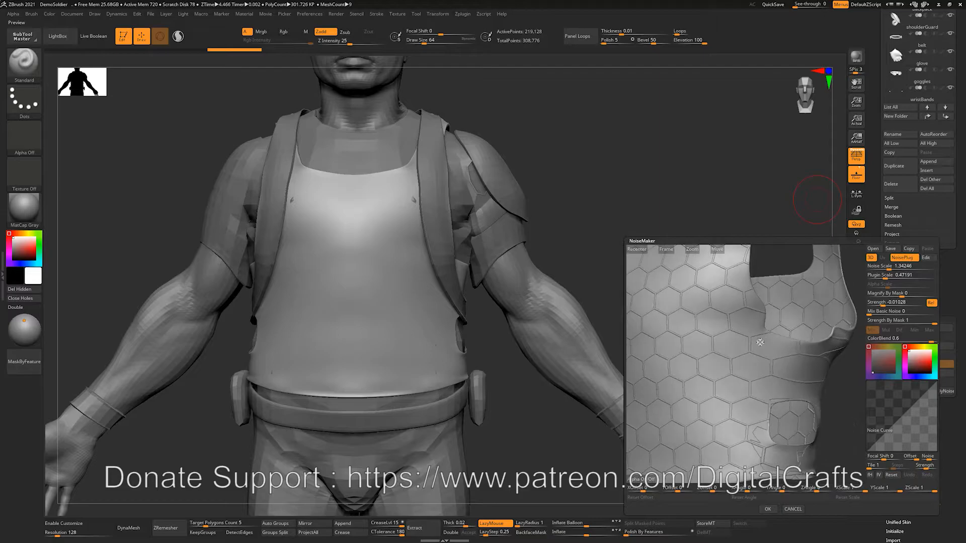
{"action": "left_click", "coordinate": [768, 509]}
- Compare the vest with the hexagon surface noise on and off, leaving the noise off
{"action": "right_click_drag", "start_coordinate": [743, 338], "coordinate": [721, 322]}
{"action": "left_click", "coordinate": [896, 330]}
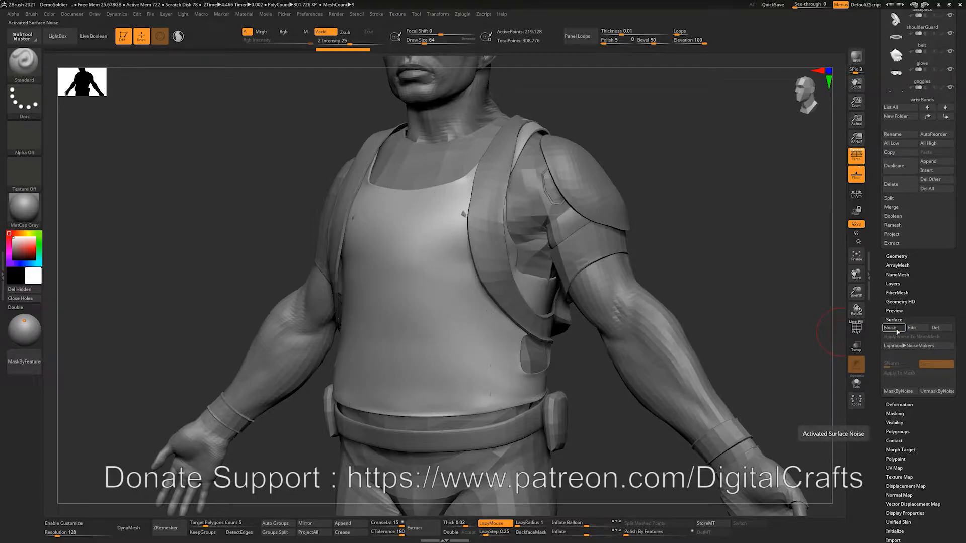
{"action": "left_click", "coordinate": [891, 328]}
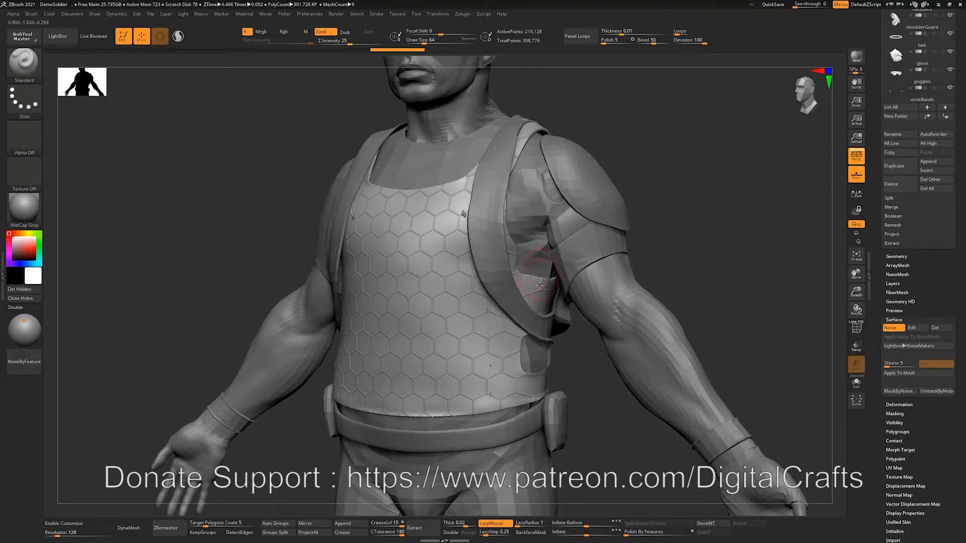
{"action": "left_click", "coordinate": [894, 328]}
{"action": "left_click_drag", "start_coordinate": [714, 261], "coordinate": [750, 274]}
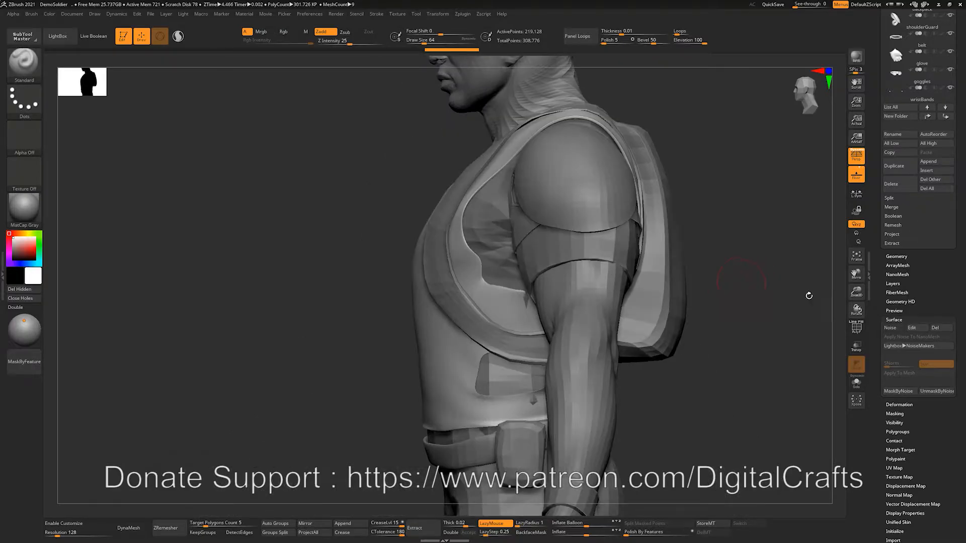
- Isolate the vest in Solo mode and turn off perspective
{"action": "left_click", "coordinate": [856, 383]}
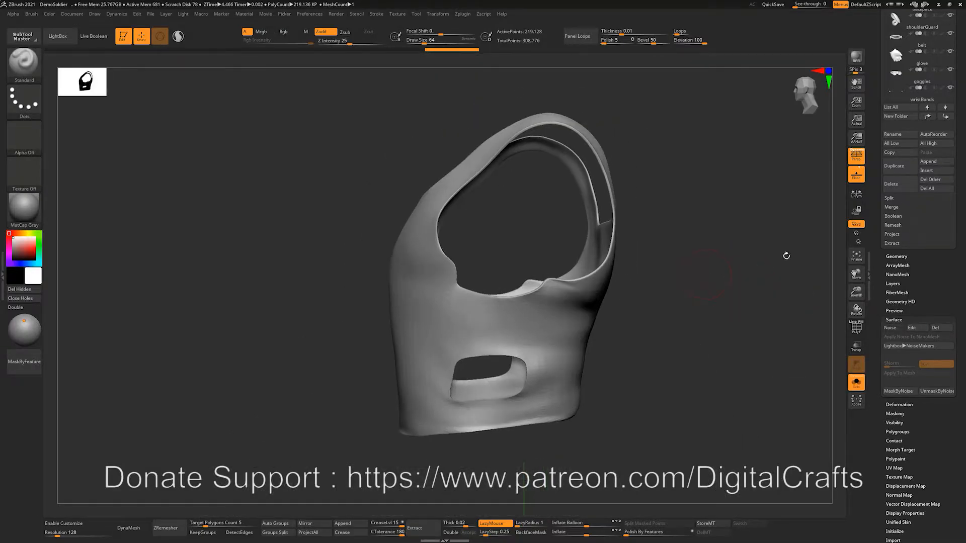
{"action": "left_click", "coordinate": [858, 164]}
{"action": "left_click_drag", "start_coordinate": [711, 227], "coordinate": [698, 231]}
- Try to unwrap the vest with UV Master
{"action": "left_click", "coordinate": [462, 14]}
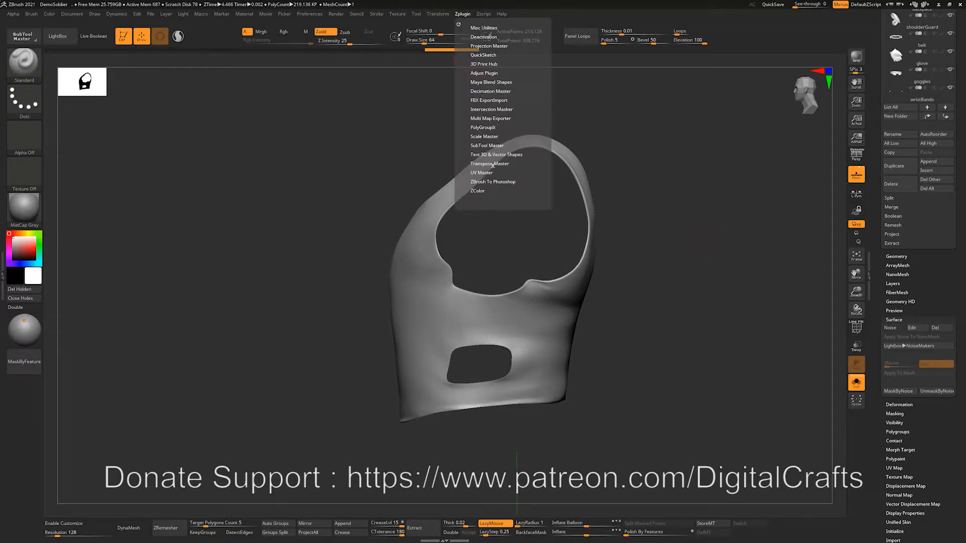
{"action": "left_click", "coordinate": [481, 173]}
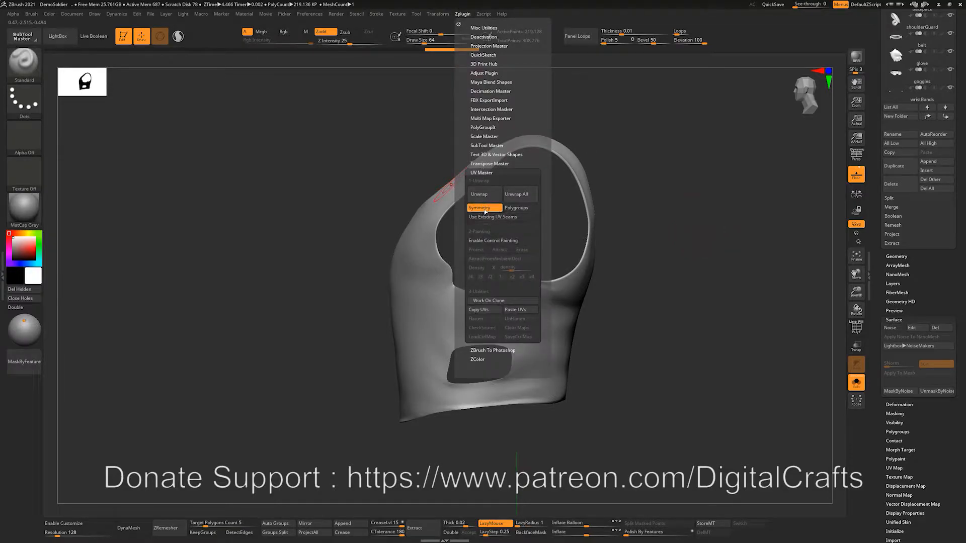
{"action": "left_click", "coordinate": [479, 194]}
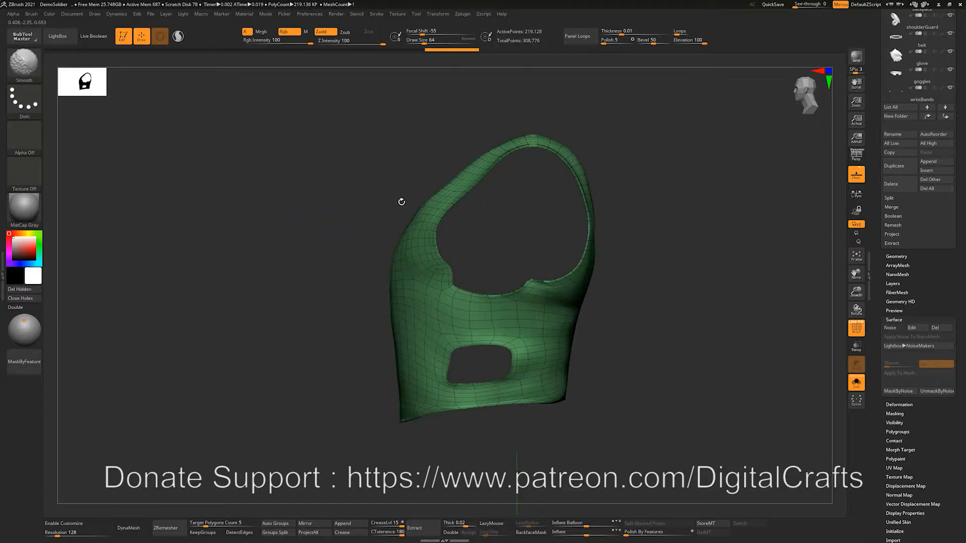
- Isolate the vest's front half, drop to the lowest subdivision level and assign the front its own polygroup
{"action": "mouse_move", "coordinate": [327, 96]}
{"action": "left_mouse_down", "text": "ctrl+shift"}
{"action": "mouse_move", "coordinate": [492, 505]}
{"action": "mouse_move", "coordinate": [539, 506]}
{"action": "mouse_move", "coordinate": [519, 502]}
{"action": "left_mouse_up", "text": "ctrl+shift"}
{"action": "left_click_drag", "start_coordinate": [565, 295], "coordinate": [616, 305], "text": "shift"}
{"action": "key", "text": "shift+d"}
{"action": "key", "text": "shift+d"}
{"action": "key", "text": "shift+d"}
{"action": "key", "text": "ctrl+w"}
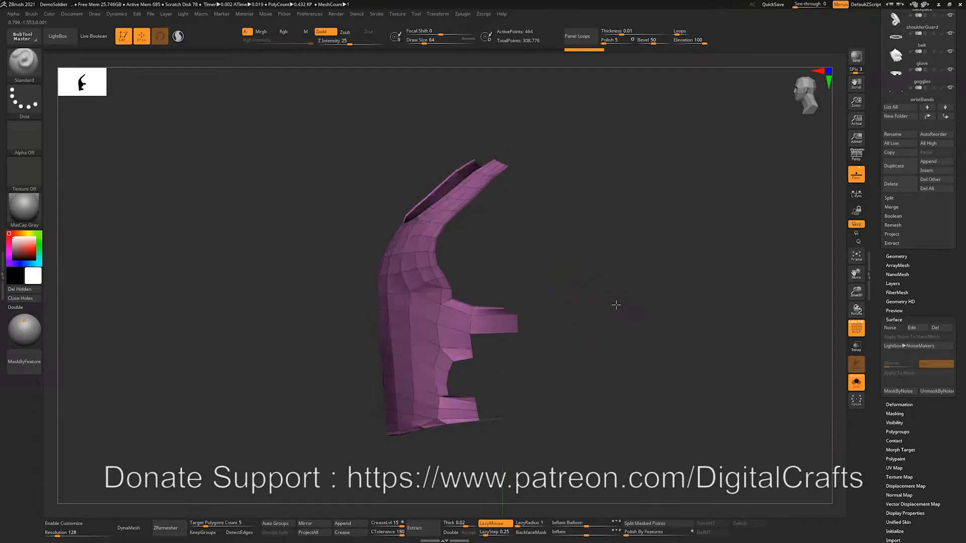
{"action": "left_click", "coordinate": [616, 305], "text": "ctrl+shift"}
- Hide the side strip below the armhole and the back half, then regroup the vest's front and show the whole mesh
{"action": "left_click_drag", "start_coordinate": [549, 264], "coordinate": [603, 270]}
{"action": "left_click_drag", "start_coordinate": [507, 270], "coordinate": [478, 333], "text": "ctrl+alt+shift"}
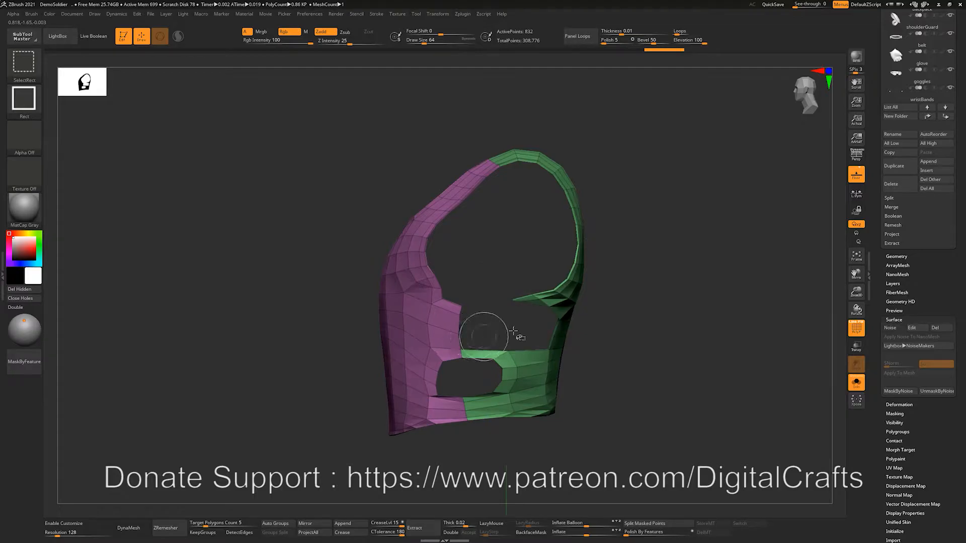
{"action": "left_click", "coordinate": [574, 259], "text": "ctrl+alt+shift"}
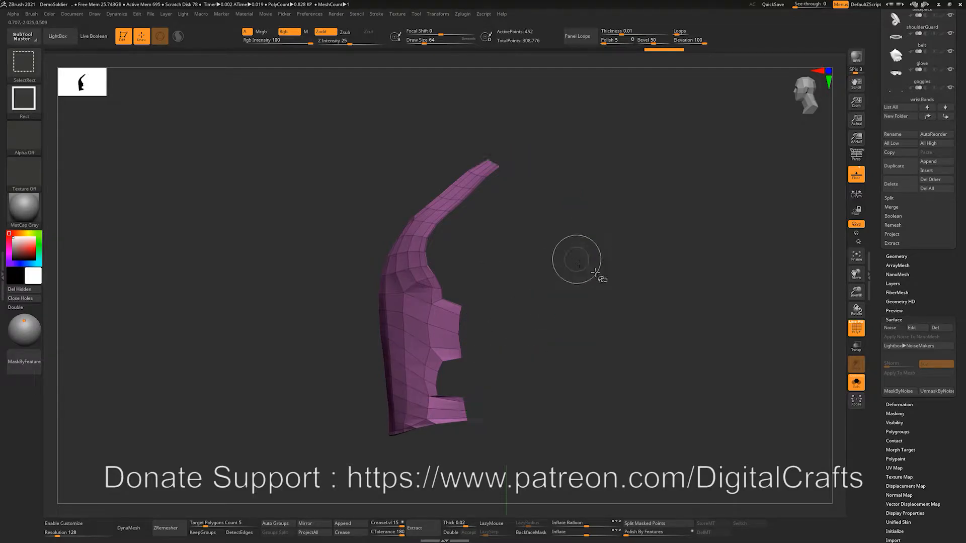
{"action": "left_click", "coordinate": [621, 285], "text": "ctrl+shift"}
{"action": "key", "text": "ctrl+w"}
{"action": "left_click", "coordinate": [619, 286], "text": "ctrl+shift"}
{"action": "mouse_move", "coordinate": [625, 335]}
{"action": "left_mouse_down"}
{"action": "mouse_move", "coordinate": [640, 322]}
{"action": "mouse_move", "coordinate": [626, 302]}
{"action": "mouse_move", "coordinate": [615, 312]}
{"action": "left_mouse_up"}
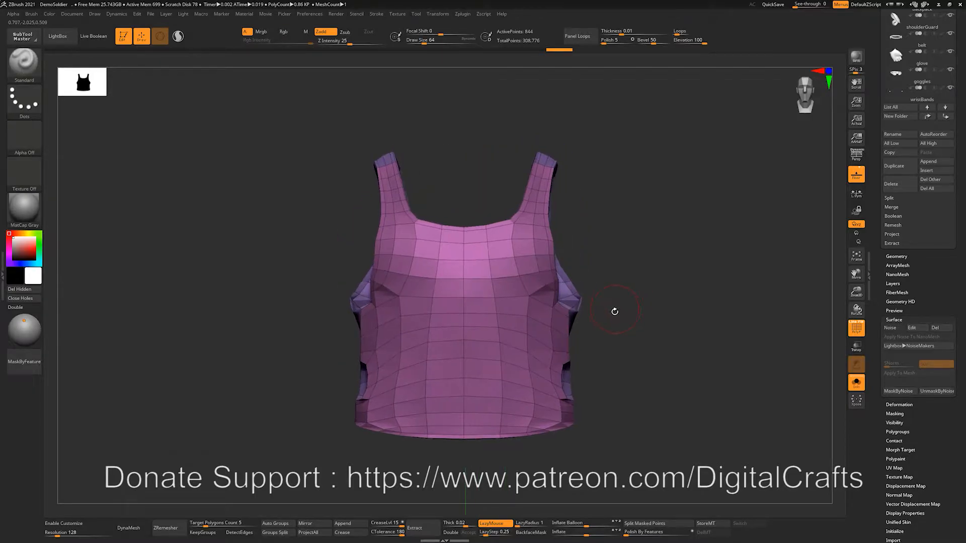
- Unwrap the vest's UVs with UV Master
{"action": "left_click", "coordinate": [470, 14]}
{"action": "left_click", "coordinate": [473, 198]}
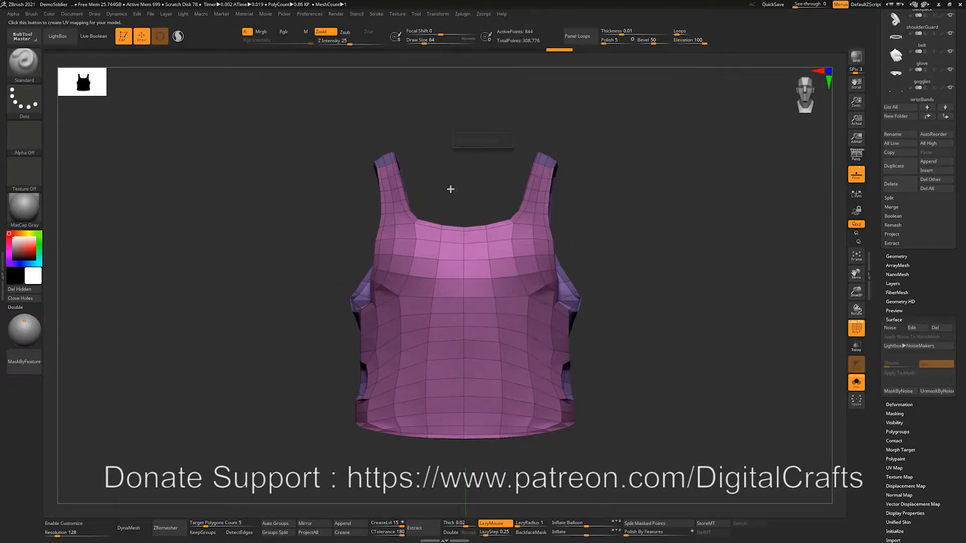
{"action": "left_click_drag", "start_coordinate": [688, 187], "coordinate": [648, 181], "text": "alt"}
- Inspect the vest's flattened UV islands with Morph UV and return to the 3D shape
{"action": "left_click", "coordinate": [894, 467]}
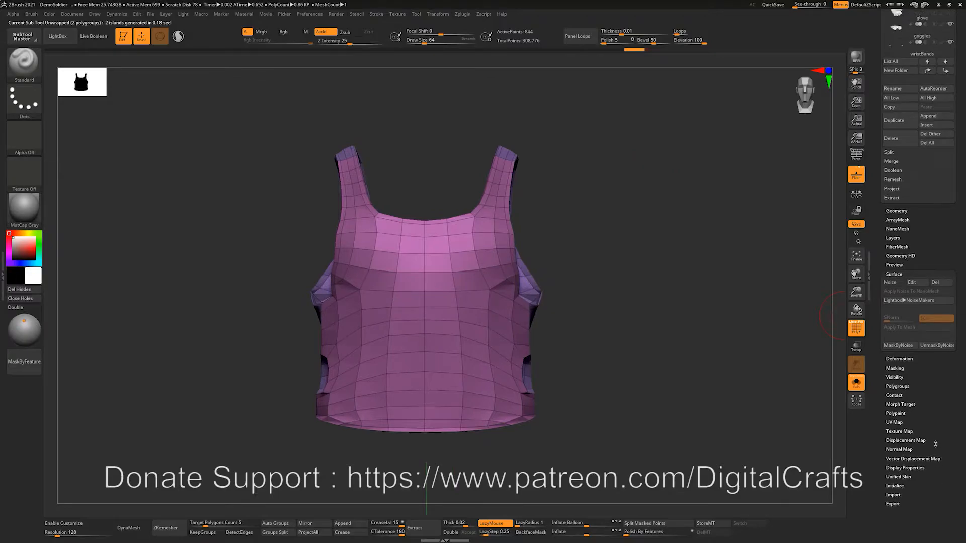
{"action": "left_click", "coordinate": [898, 424]}
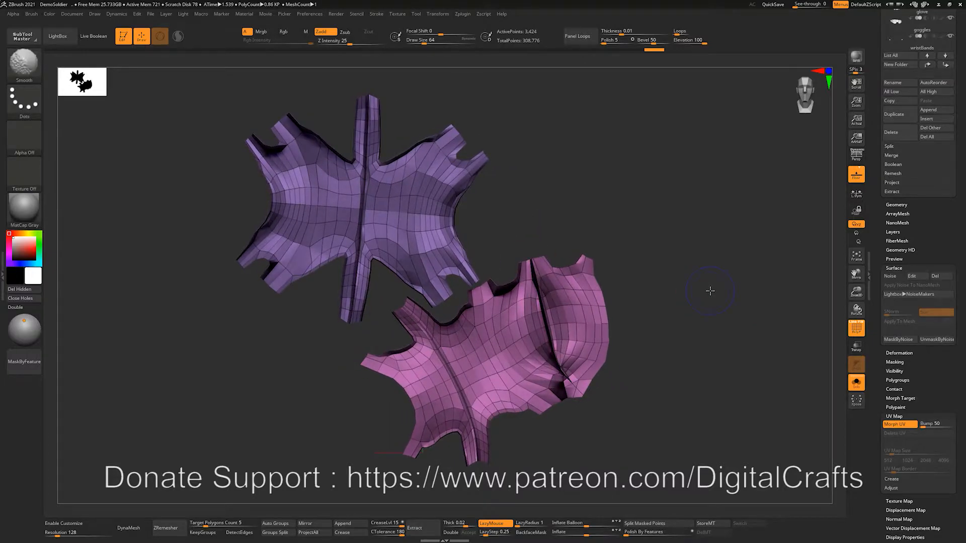
{"action": "mouse_move", "coordinate": [672, 287]}
{"action": "left_mouse_down"}
{"action": "mouse_move", "coordinate": [638, 291]}
{"action": "mouse_move", "coordinate": [684, 287]}
{"action": "left_mouse_up"}
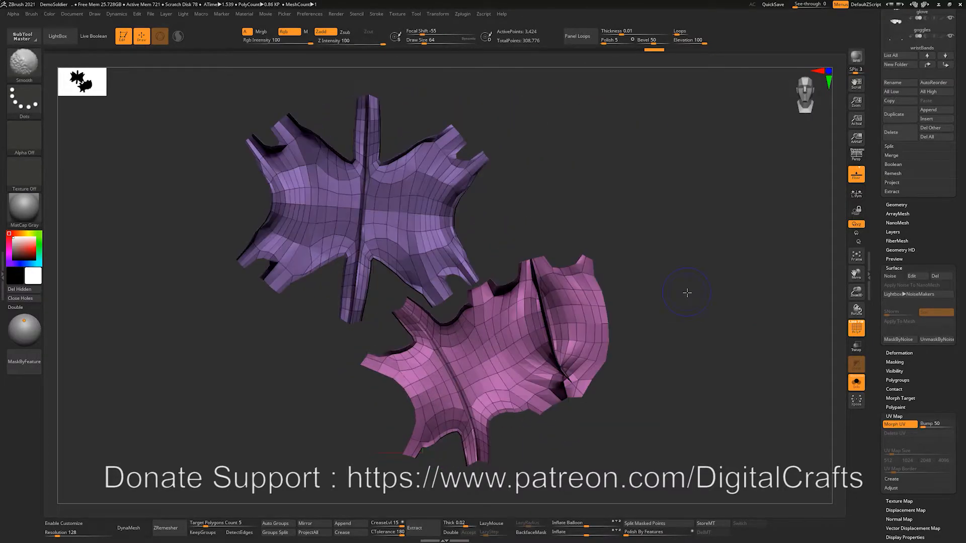
{"action": "left_click", "coordinate": [896, 425]}
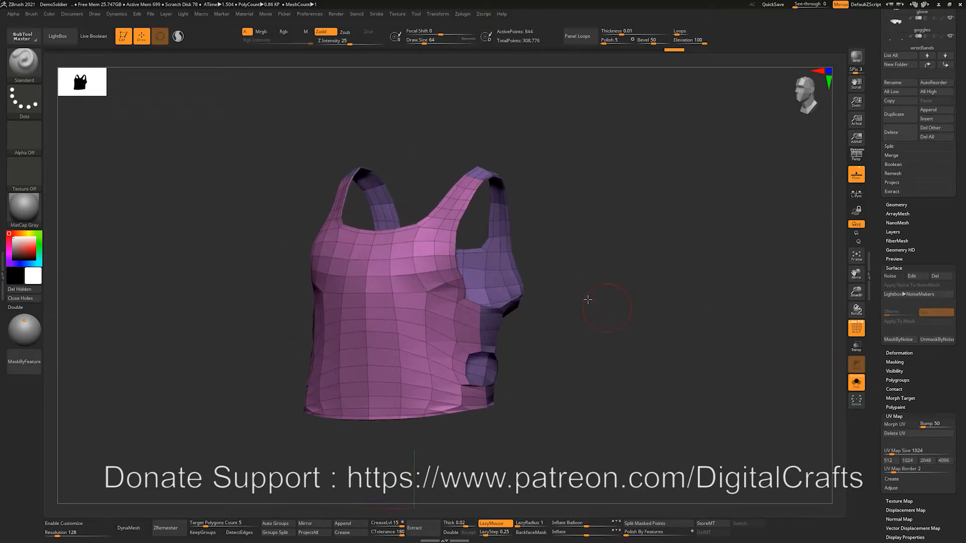
- Turn the vest's hexagon surface noise back on
{"action": "left_click", "coordinate": [891, 276]}
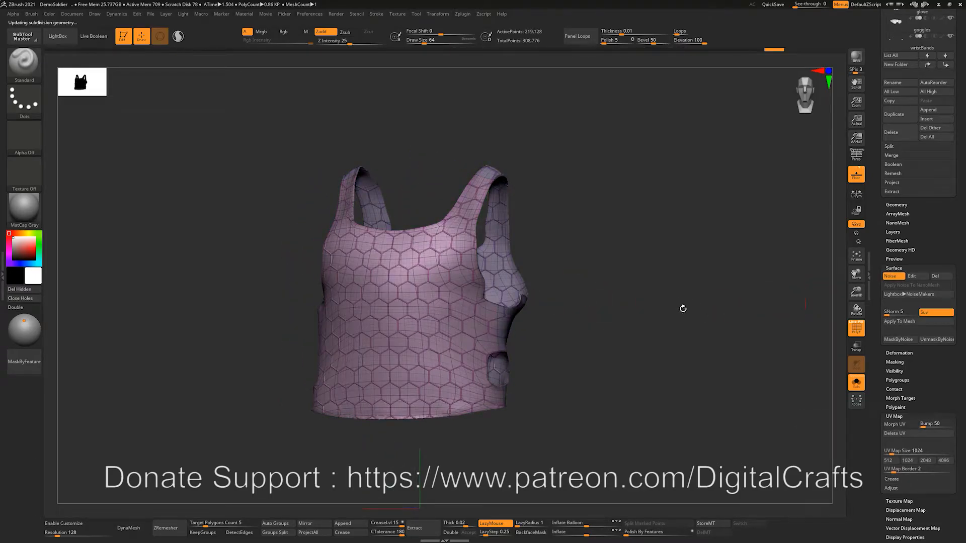
- Switch the vest's hexagon surface noise to UV mapping and set its plugin scale to 0.02556
{"action": "left_click", "coordinate": [913, 276]}
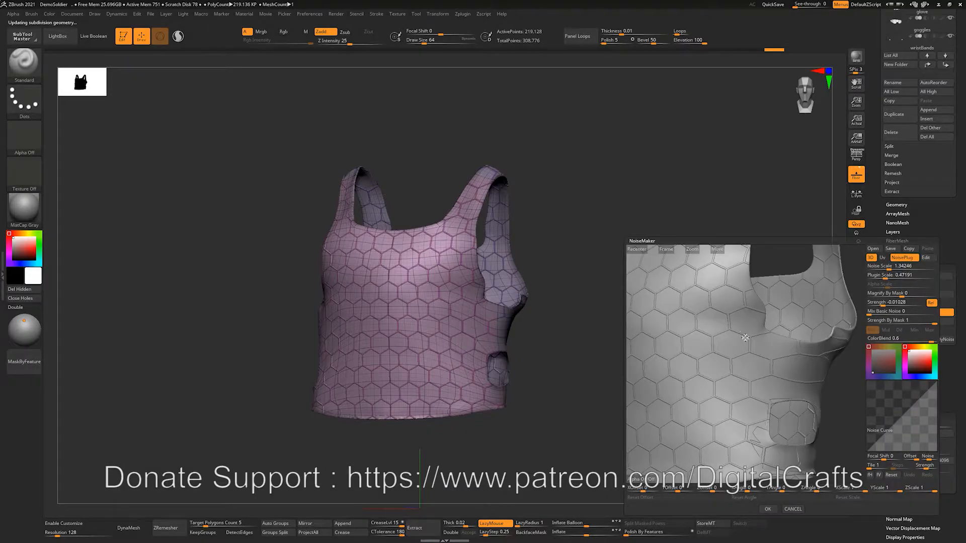
{"action": "left_click", "coordinate": [882, 258]}
{"action": "left_click_drag", "start_coordinate": [744, 334], "coordinate": [835, 351]}
{"action": "left_click", "coordinate": [884, 294]}
{"action": "left_click", "coordinate": [884, 301]}
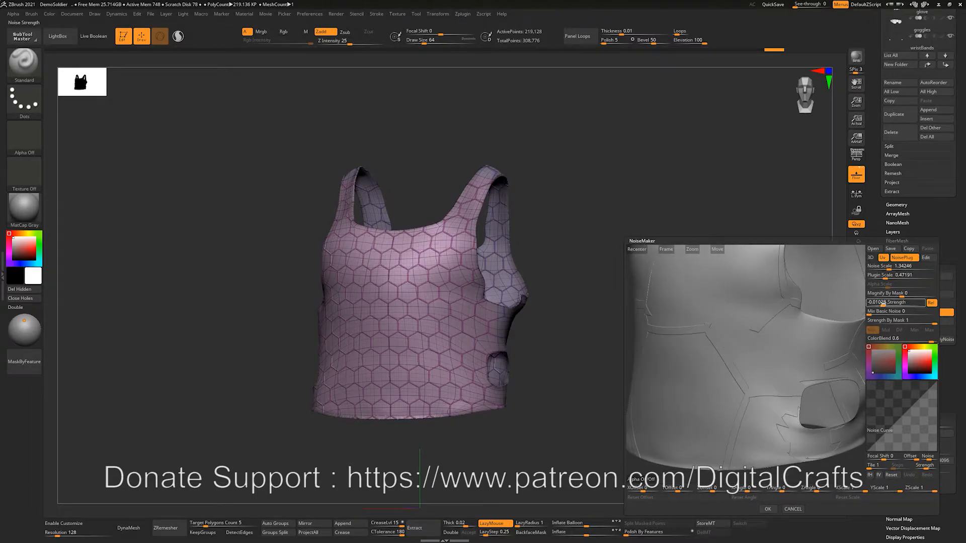
{"action": "left_click", "coordinate": [885, 274]}
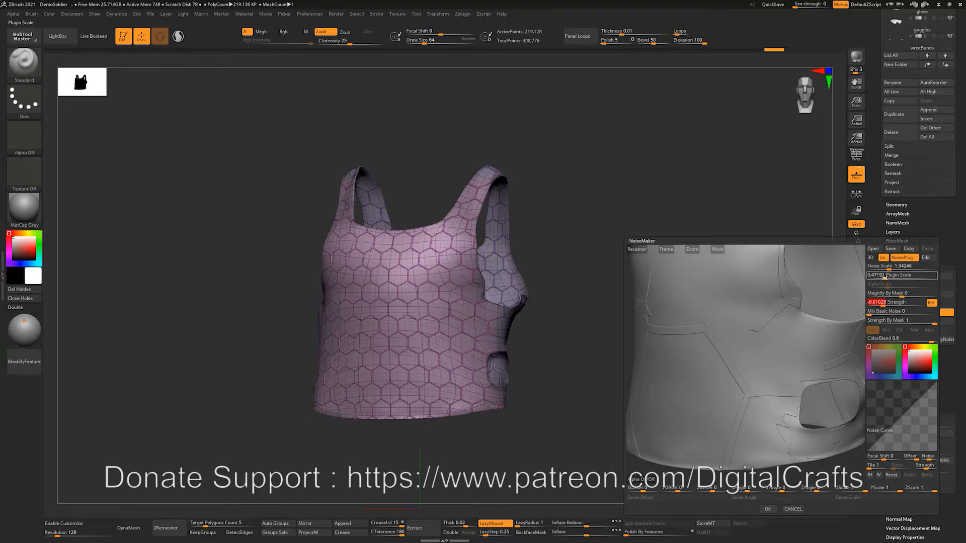
{"action": "type", "text": "0.1941"}
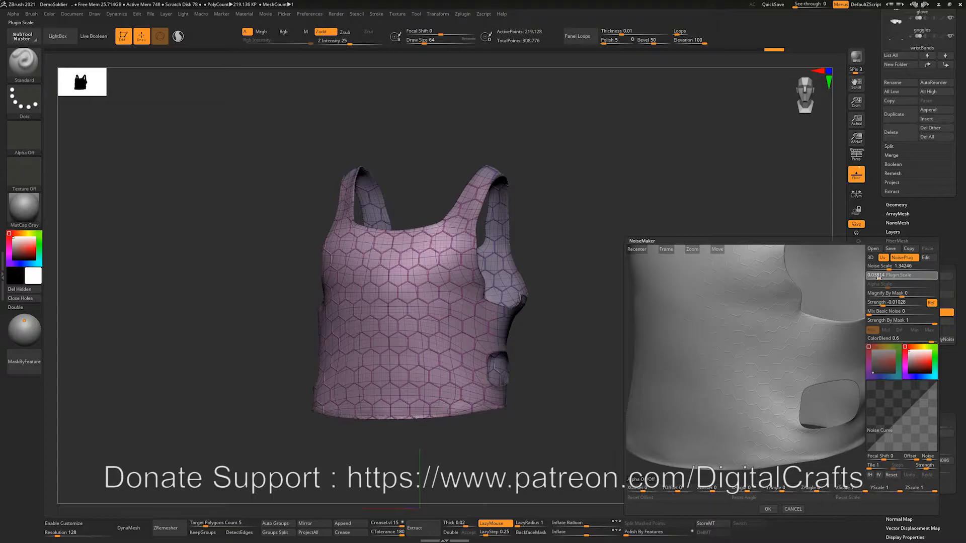
{"action": "key", "text": "Return"}
{"action": "scroll", "coordinate": [715, 338], "scroll_direction": "up", "scroll_amount": 3}
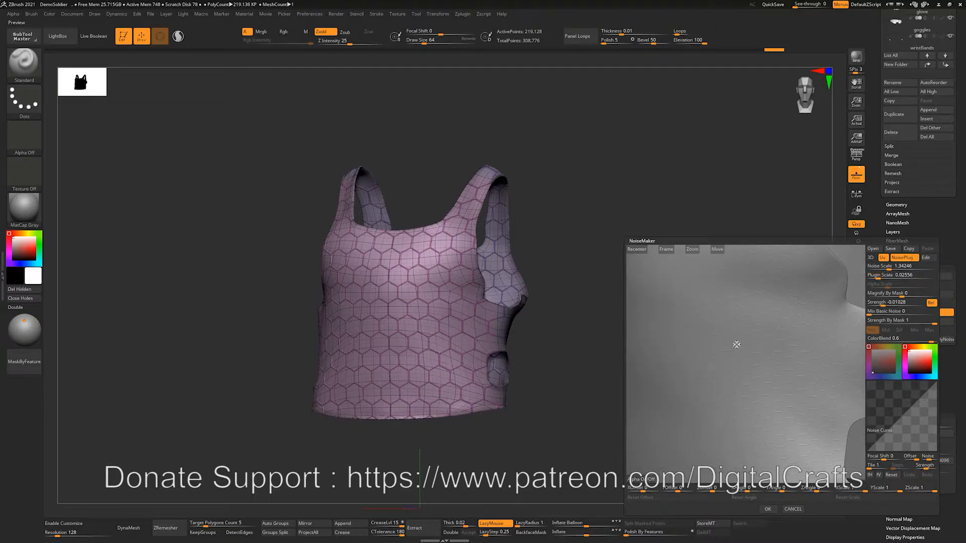
- Set the hexagon noise strength to 0.05163, accept the noise and turn off the vest's polyframe display
{"action": "left_click", "coordinate": [904, 304]}
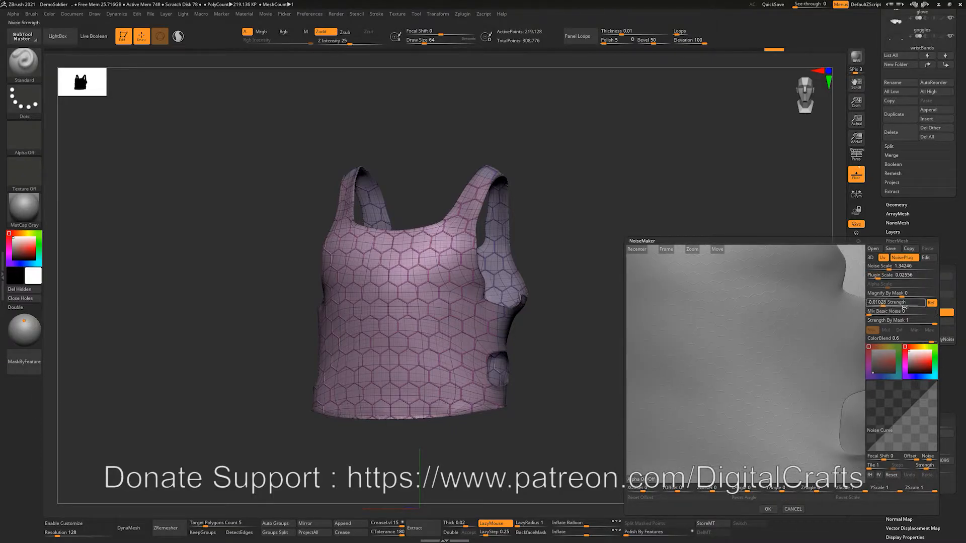
{"action": "left_click_drag", "start_coordinate": [882, 304], "coordinate": [893, 304]}
{"action": "mouse_move", "coordinate": [904, 305]}
{"action": "left_mouse_down"}
{"action": "mouse_move", "coordinate": [915, 304]}
{"action": "mouse_move", "coordinate": [872, 304]}
{"action": "mouse_move", "coordinate": [912, 305]}
{"action": "left_mouse_up"}
{"action": "left_click_drag", "start_coordinate": [774, 297], "coordinate": [745, 375], "text": "alt"}
{"action": "left_click", "coordinate": [766, 508]}
{"action": "left_click_drag", "start_coordinate": [590, 319], "coordinate": [611, 329], "text": "shift"}
{"action": "key", "text": "shift+f"}
{"action": "mouse_move", "coordinate": [663, 336]}
{"action": "left_mouse_down"}
{"action": "mouse_move", "coordinate": [651, 347]}
{"action": "mouse_move", "coordinate": [674, 347]}
{"action": "left_mouse_up"}
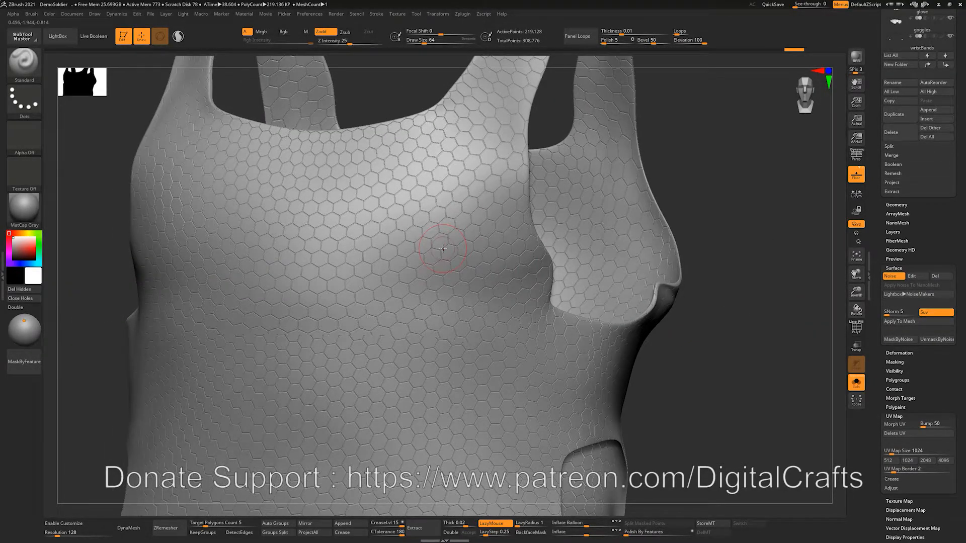
- Subdivide the vest twice, trying out the noise on the mesh before and after, and undo each application
{"action": "left_click", "coordinate": [899, 321]}
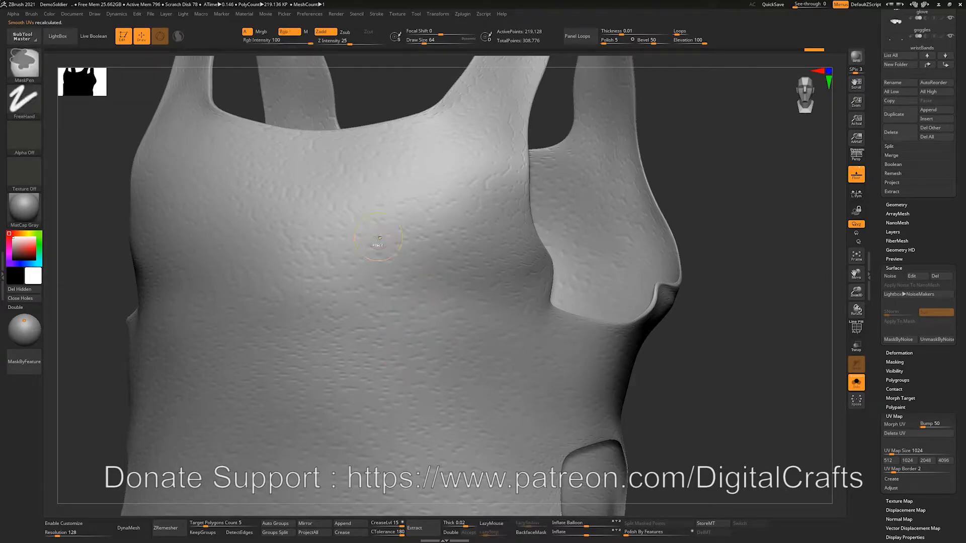
{"action": "left_click", "coordinate": [890, 276]}
{"action": "key", "text": "ctrl+d"}
{"action": "key", "text": "ctrl+d"}
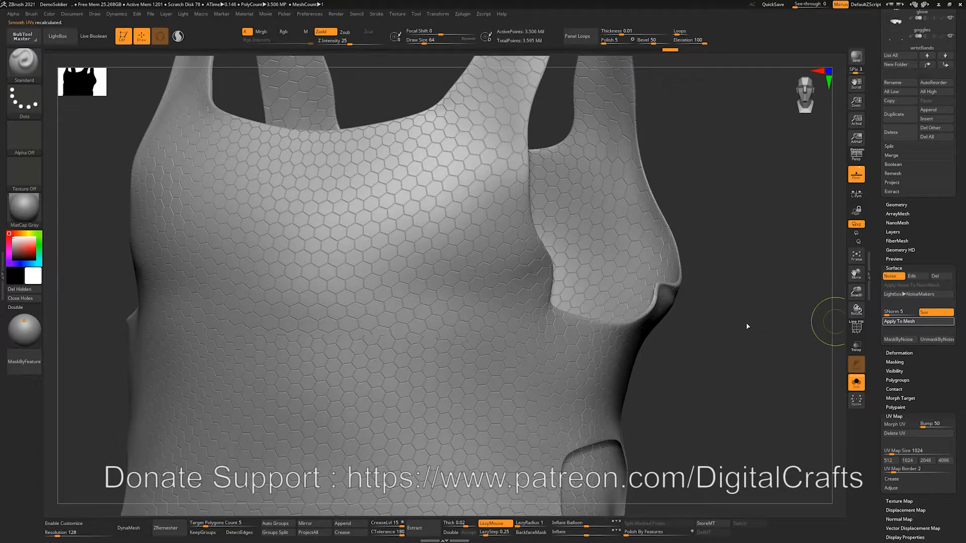
{"action": "left_click_drag", "start_coordinate": [748, 325], "coordinate": [716, 311]}
{"action": "key", "text": "ctrl+z"}
- Try a slightly adjusted noise strength, apply the noise to the mesh and check the relief around the armhole
{"action": "left_click", "coordinate": [912, 276]}
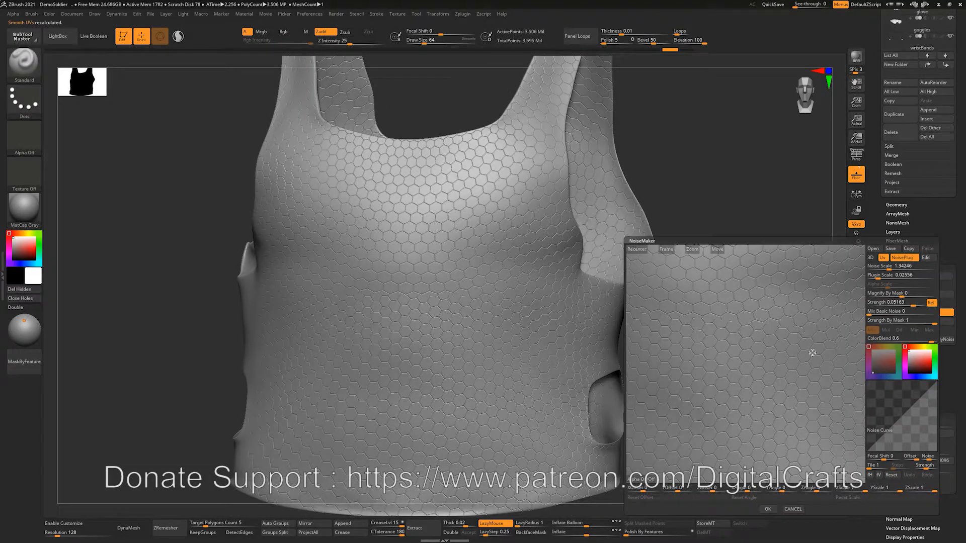
{"action": "left_click", "coordinate": [898, 303]}
{"action": "left_click_drag", "start_coordinate": [912, 303], "coordinate": [913, 302]}
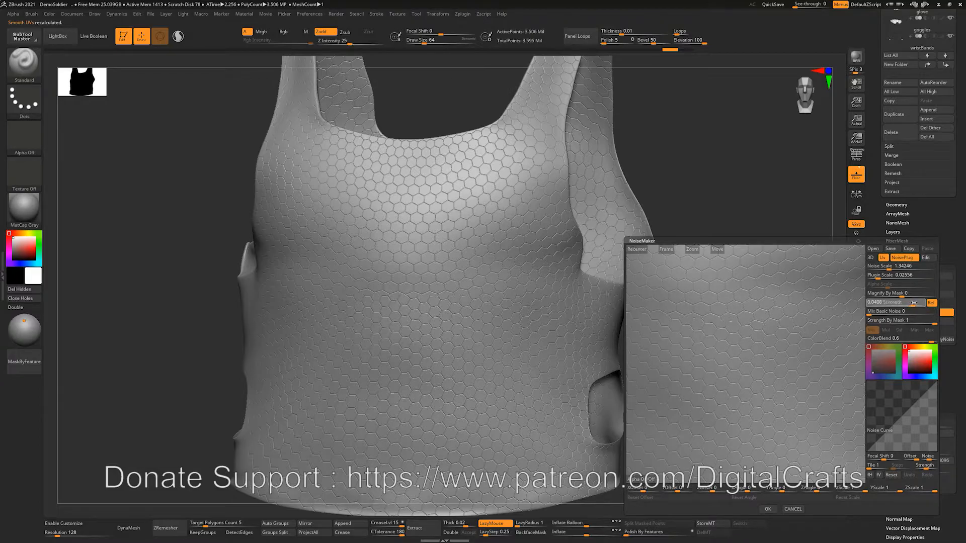
{"action": "left_click", "coordinate": [768, 509]}
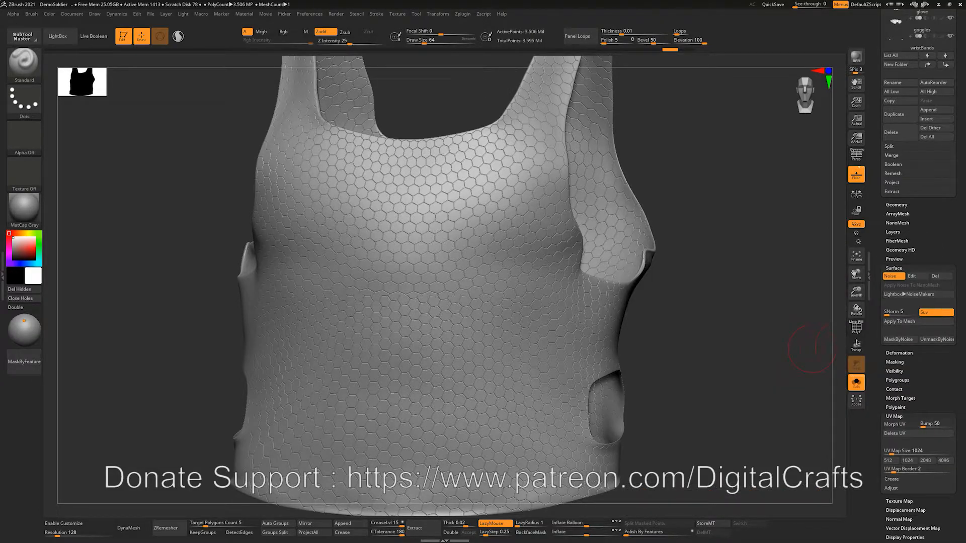
{"action": "left_click", "coordinate": [902, 321]}
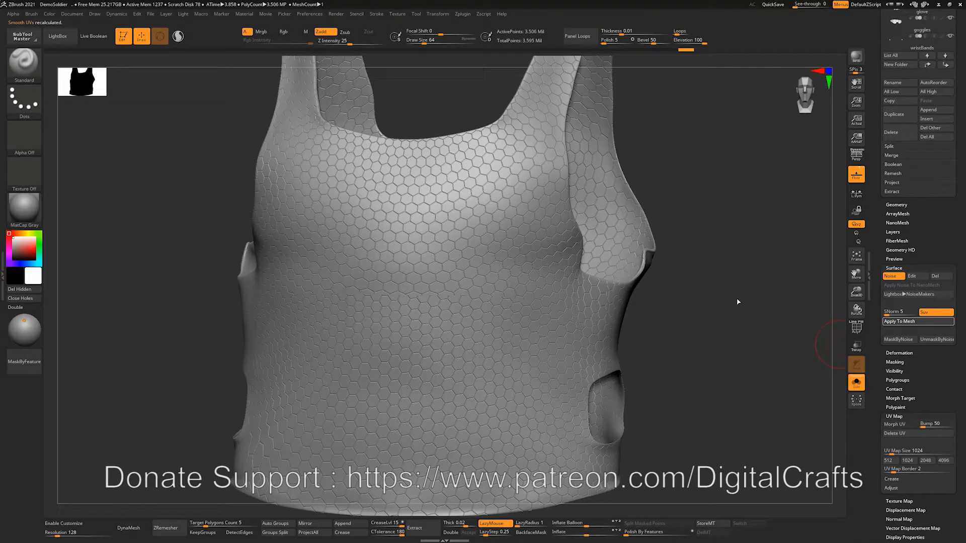
{"action": "left_click_drag", "start_coordinate": [725, 298], "coordinate": [698, 326]}
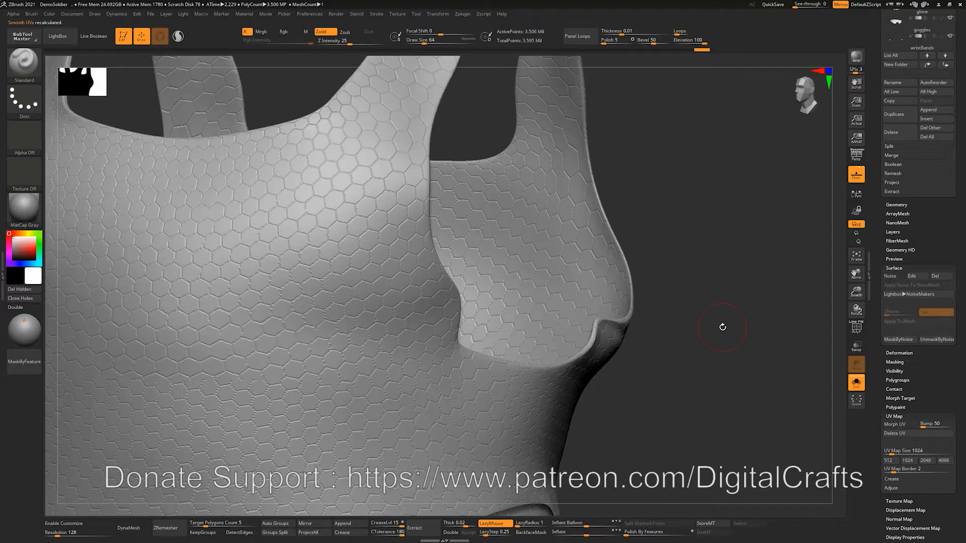
{"action": "left_click_drag", "start_coordinate": [722, 327], "coordinate": [825, 281]}
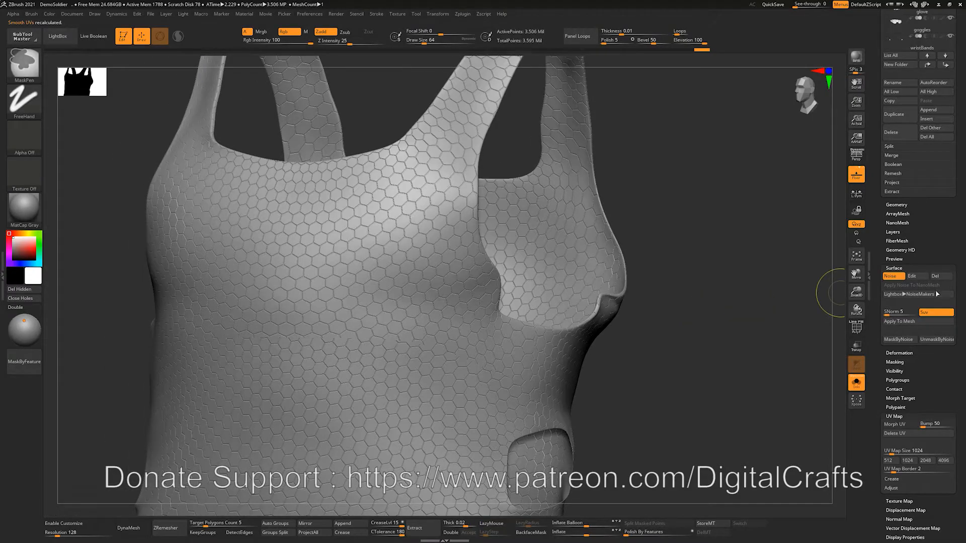
- Increase the hexagon noise strength again, accept it and apply the noise to the vest's mesh
{"action": "left_click", "coordinate": [919, 279]}
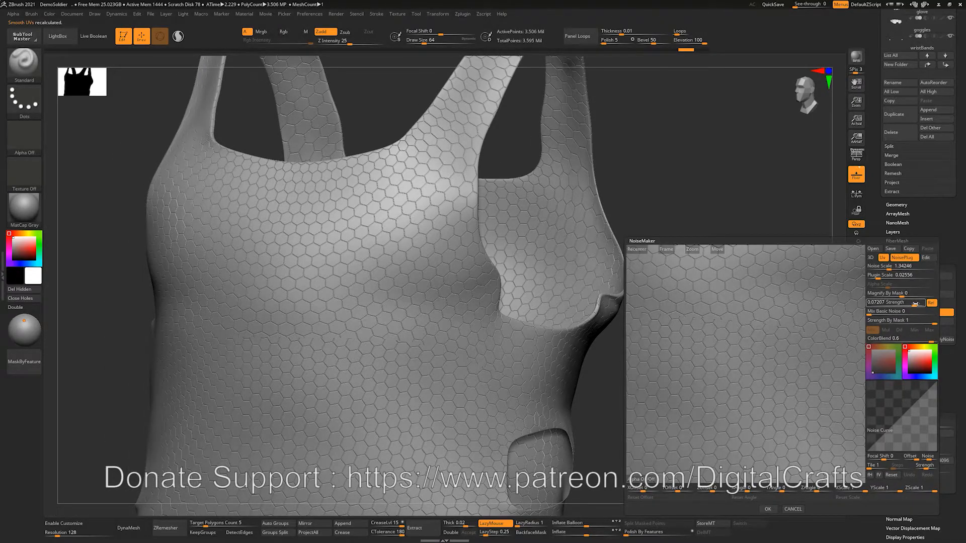
{"action": "left_click", "coordinate": [768, 509]}
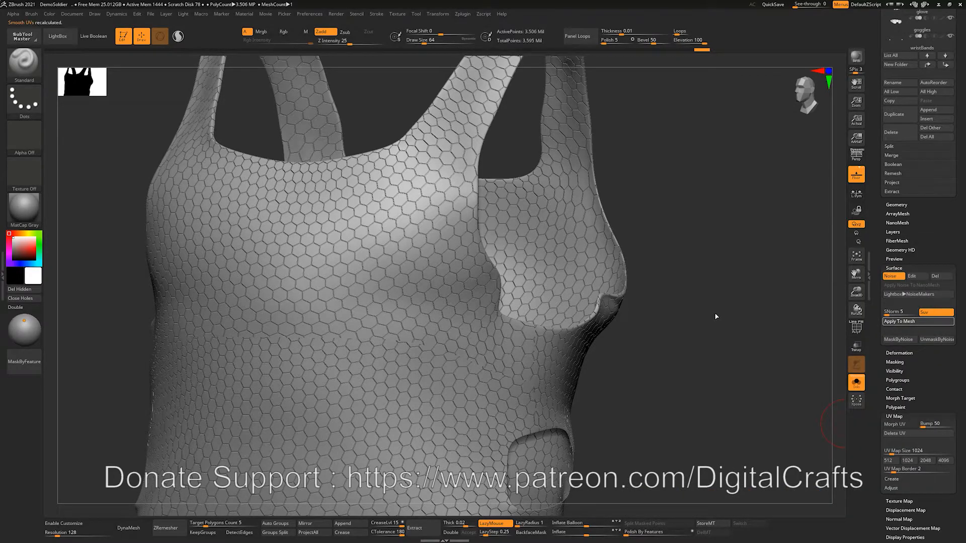
{"action": "mouse_move", "coordinate": [713, 316]}
{"action": "left_mouse_down", "text": "shift"}
{"action": "mouse_move", "coordinate": [722, 318]}
{"action": "mouse_move", "coordinate": [688, 320]}
{"action": "left_mouse_up", "text": "shift"}
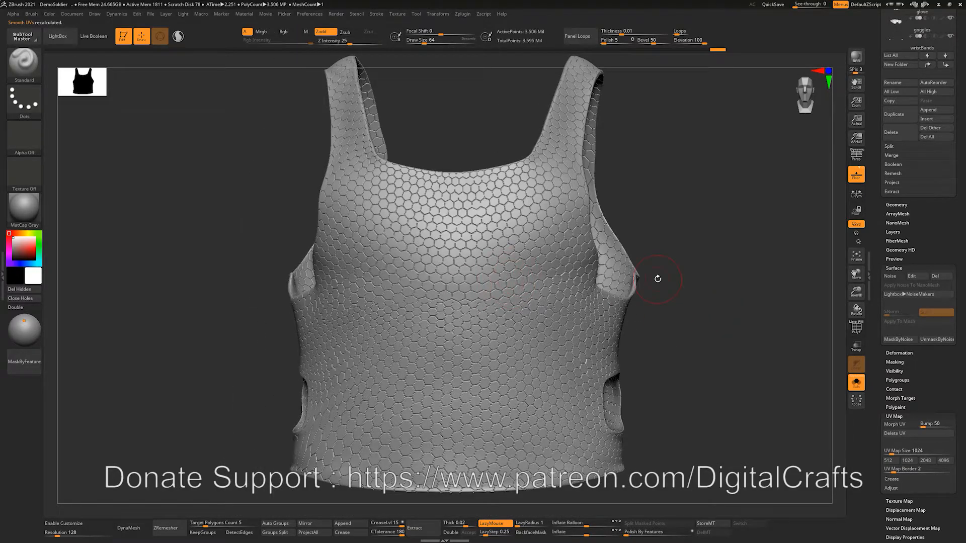
{"action": "left_click_drag", "start_coordinate": [680, 273], "coordinate": [670, 276]}
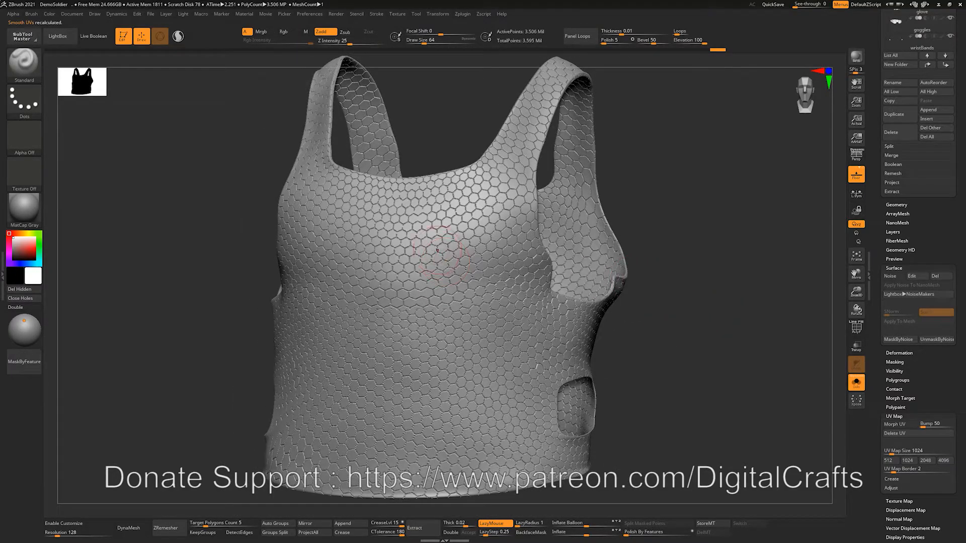
- Check the applied hexagon relief on the vest's front and mask the mesh by the noise
{"action": "mouse_move", "coordinate": [668, 315]}
{"action": "left_mouse_down"}
{"action": "mouse_move", "coordinate": [696, 294]}
{"action": "mouse_move", "coordinate": [689, 315]}
{"action": "mouse_move", "coordinate": [664, 309]}
{"action": "left_mouse_up"}
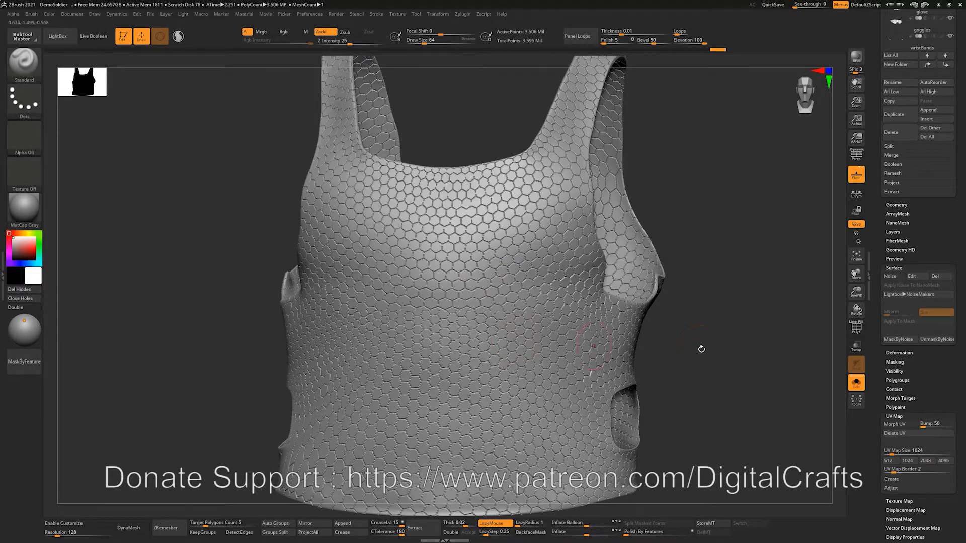
{"action": "left_click_drag", "start_coordinate": [701, 350], "coordinate": [672, 341]}
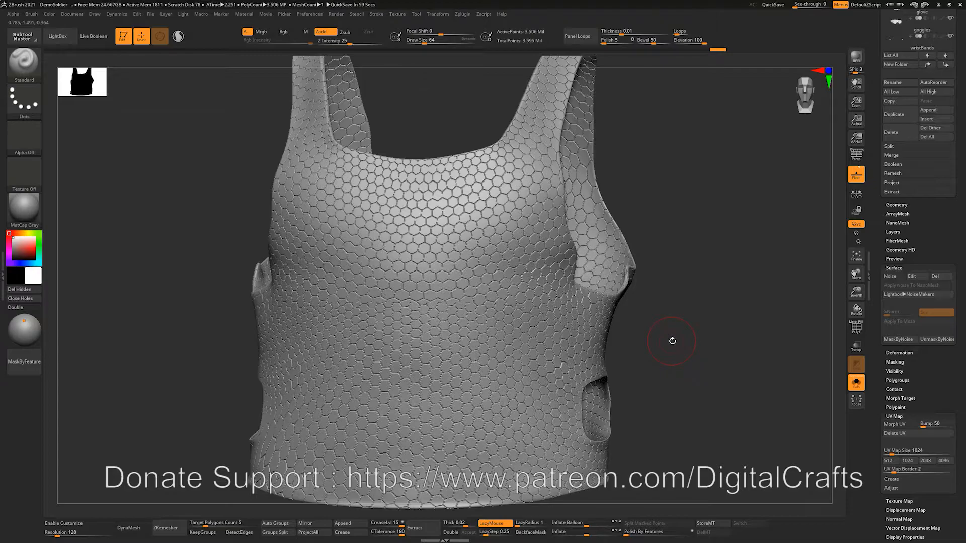
{"action": "left_click_drag", "start_coordinate": [675, 322], "coordinate": [668, 334]}
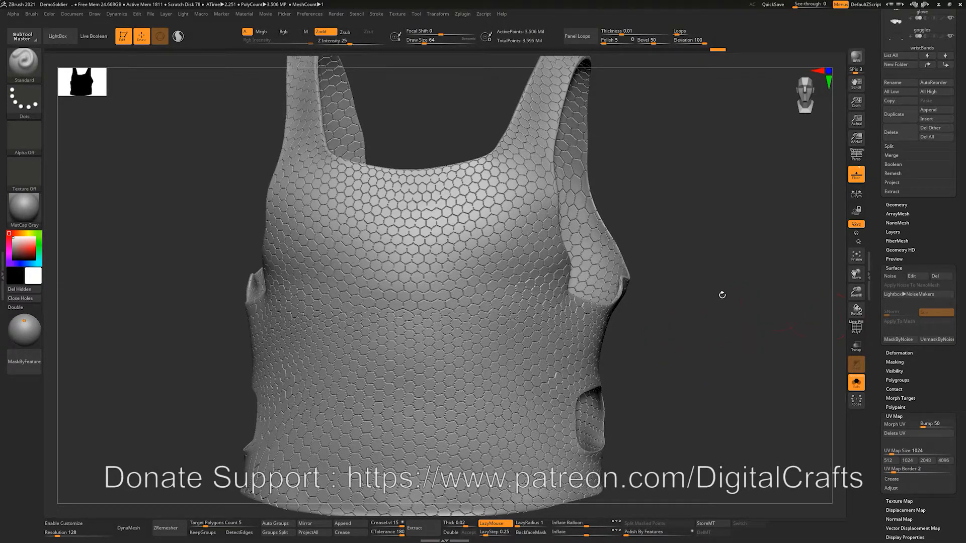
{"action": "left_click_drag", "start_coordinate": [741, 297], "coordinate": [716, 292]}
{"action": "left_click", "coordinate": [885, 340]}
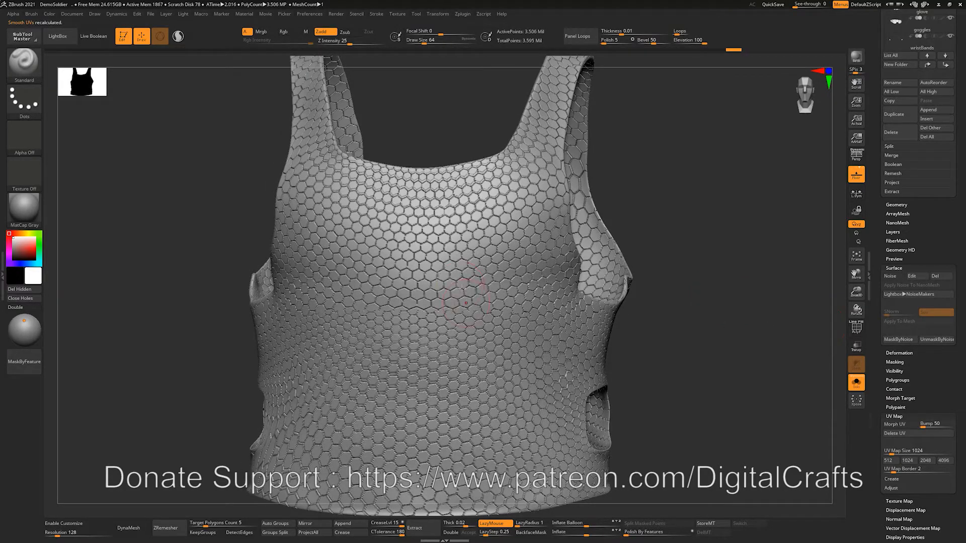
{"action": "left_click_drag", "start_coordinate": [656, 337], "coordinate": [604, 322]}
- Try filling the noise-masked vest with orange, then undo the fill, the mask and the applied noise
{"action": "left_click", "coordinate": [21, 233]}
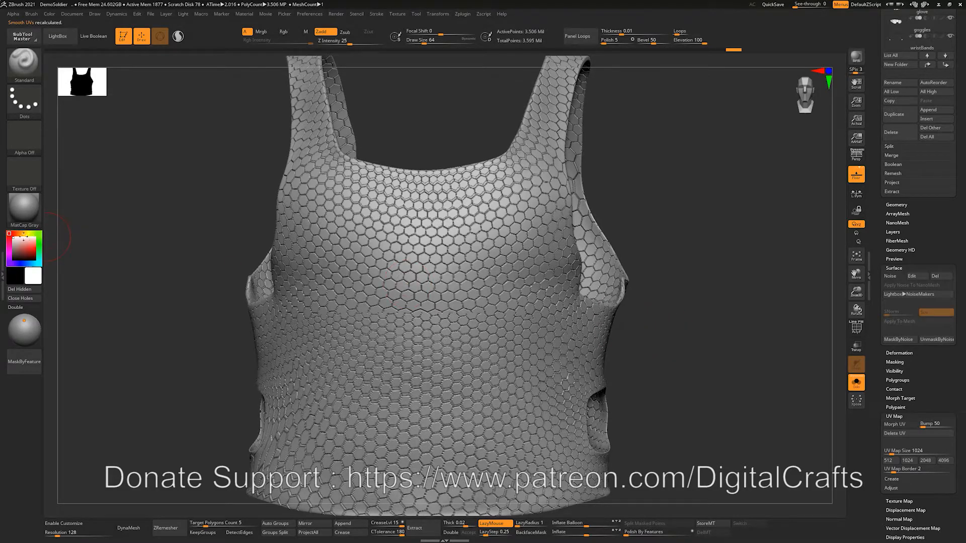
{"action": "left_click", "coordinate": [35, 249]}
{"action": "left_click", "coordinate": [50, 14]}
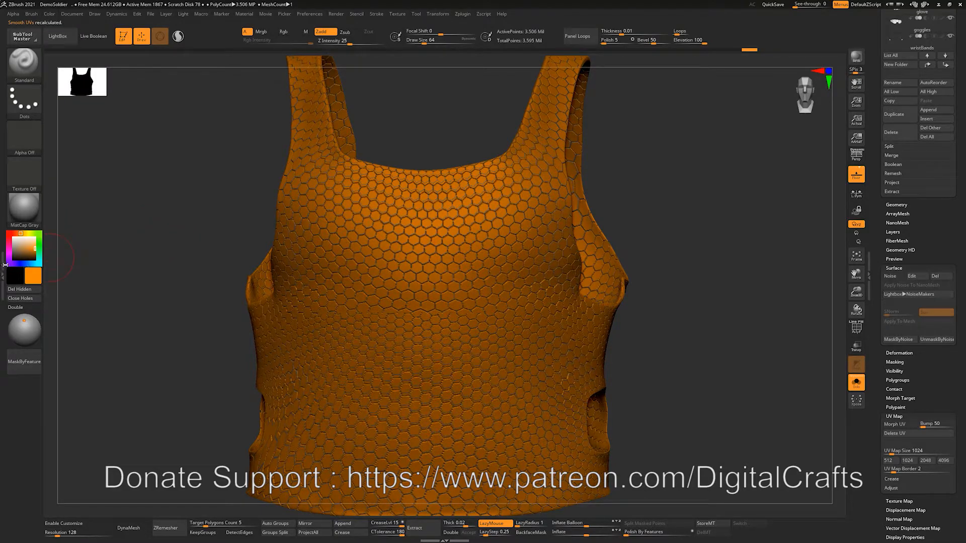
{"action": "left_click_drag", "start_coordinate": [17, 250], "coordinate": [8, 233]}
{"action": "mouse_move", "coordinate": [130, 197]}
{"action": "left_mouse_down", "text": "ctrl"}
{"action": "mouse_move", "coordinate": [143, 254]}
{"action": "mouse_move", "coordinate": [105, 237]}
{"action": "mouse_move", "coordinate": [169, 246]}
{"action": "mouse_move", "coordinate": [146, 257]}
{"action": "left_mouse_up", "text": "ctrl"}
{"action": "key", "text": "ctrl+z"}
{"action": "key", "text": "ctrl+z"}
{"action": "key", "text": "ctrl+z"}
{"action": "key", "text": "ctrl+z"}
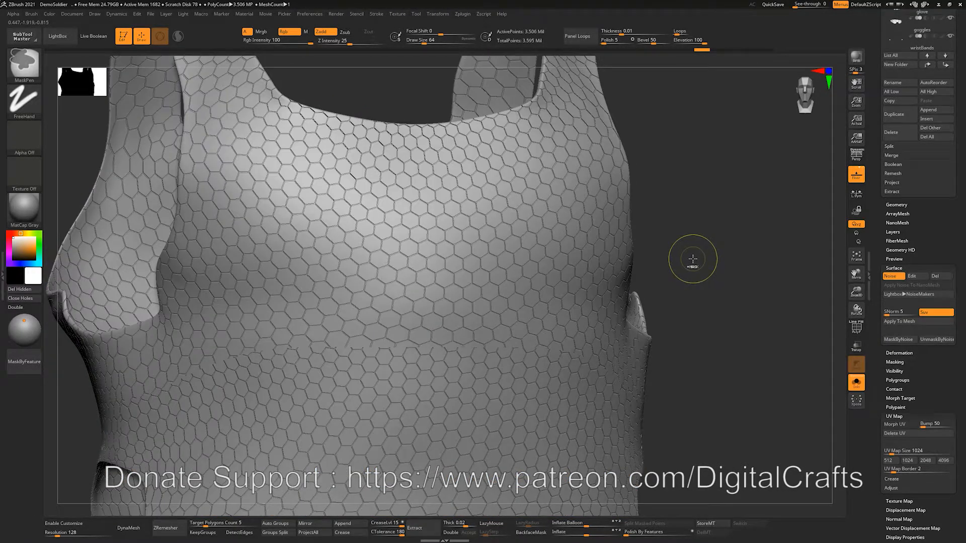
- Subdivide the vest once more, then apply the hexagon noise and mask the mesh by it
{"action": "key", "text": "ctrl+d"}
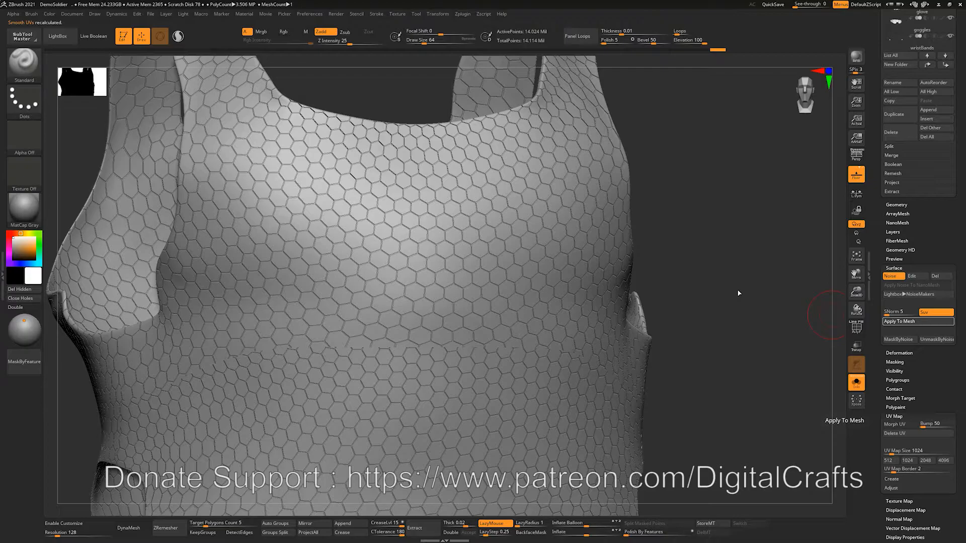
{"action": "left_click_drag", "start_coordinate": [744, 290], "coordinate": [701, 292]}
{"action": "left_click", "coordinate": [891, 340]}
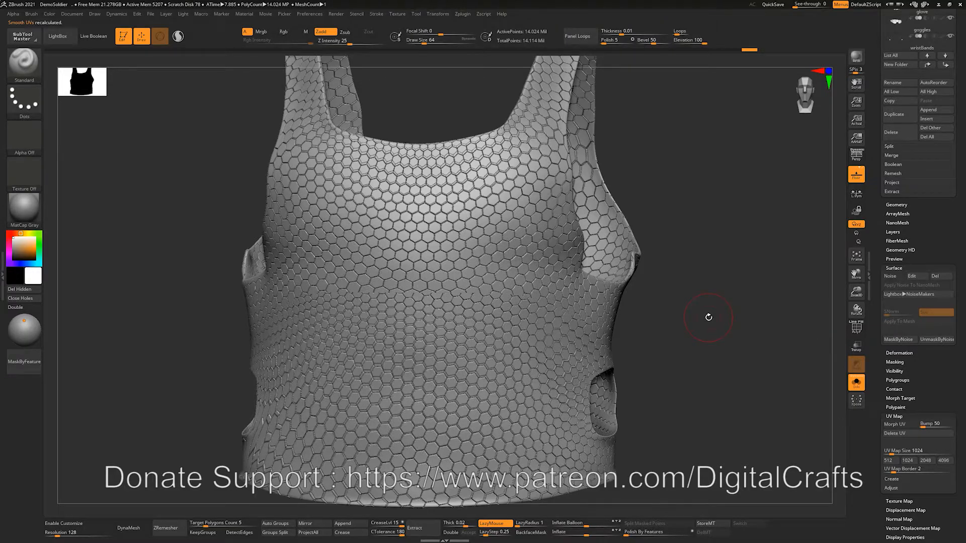
- Examine the relief around the armhole and side cutout, then undo the noise mask and the applied noise
{"action": "left_click_drag", "start_coordinate": [707, 318], "coordinate": [664, 262]}
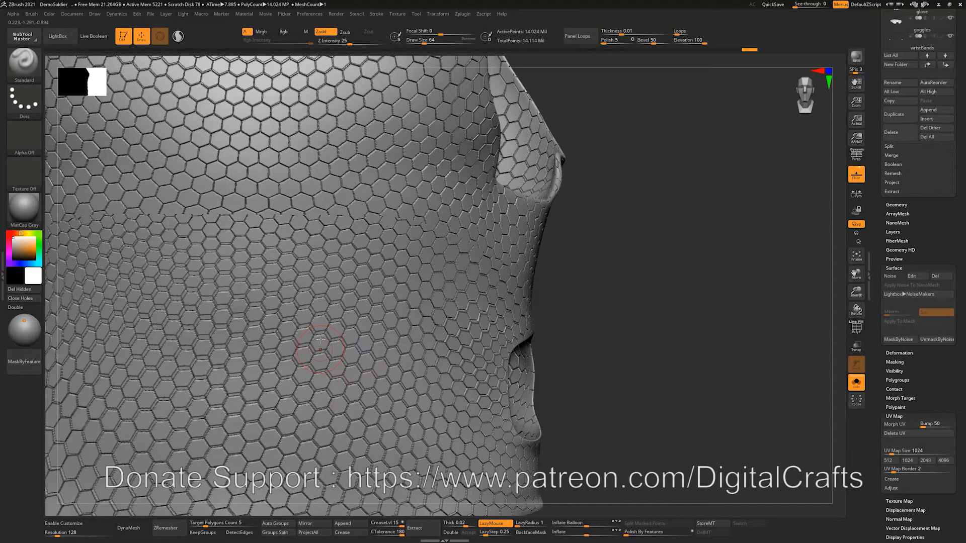
{"action": "left_click_drag", "start_coordinate": [604, 307], "coordinate": [407, 308]}
{"action": "left_click_drag", "start_coordinate": [591, 305], "coordinate": [625, 336], "text": "alt"}
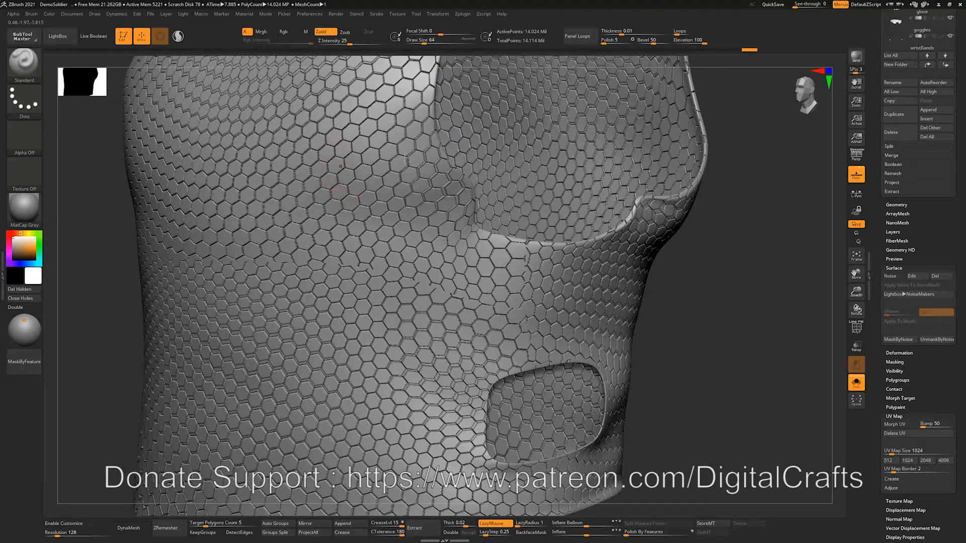
{"action": "left_click_drag", "start_coordinate": [687, 303], "coordinate": [694, 308]}
{"action": "key", "text": "ctrl"}
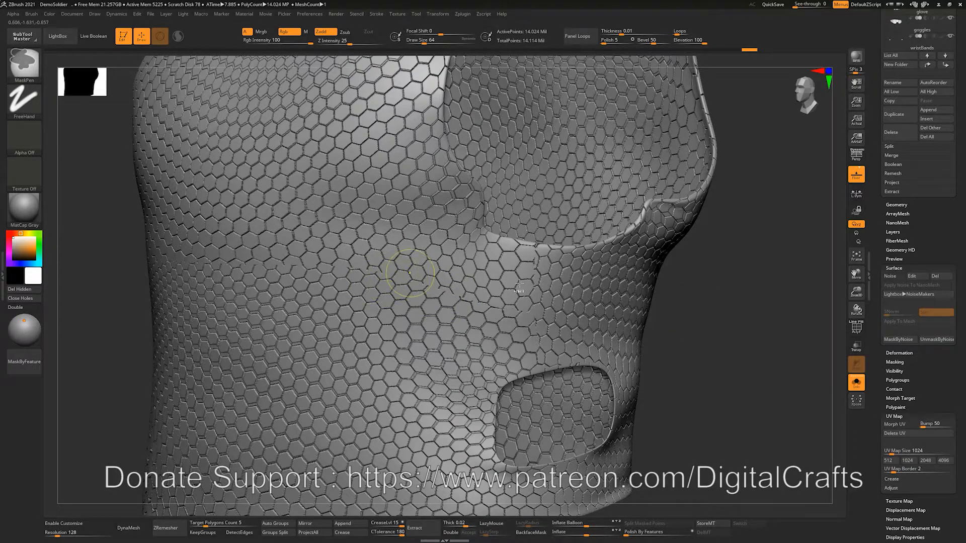
{"action": "key", "text": "ctrl+z"}
{"action": "key", "text": "ctrl+z"}
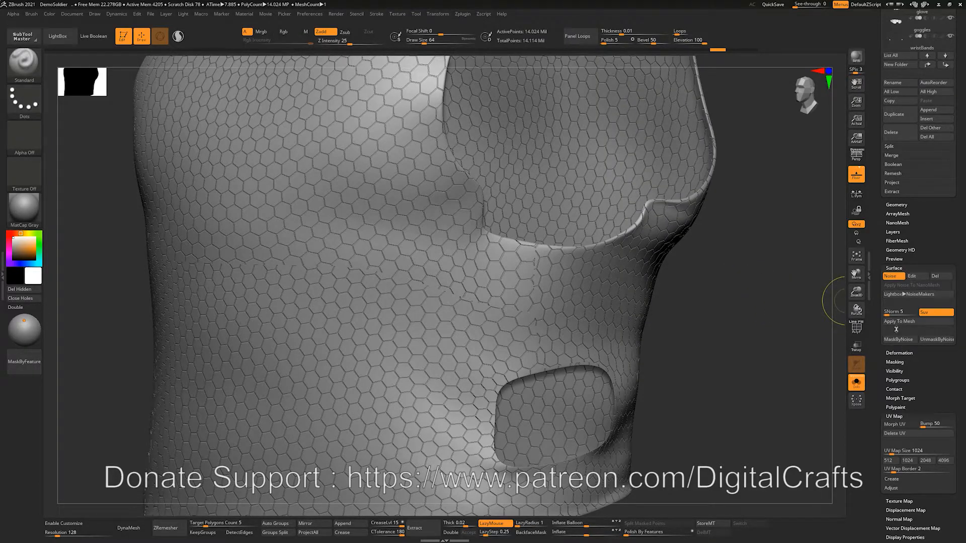
- Mask the vest by its noise, turn the surface noise off and inflate the unmasked hexagon tiles by 2
{"action": "left_click", "coordinate": [898, 276]}
{"action": "left_click", "coordinate": [892, 277]}
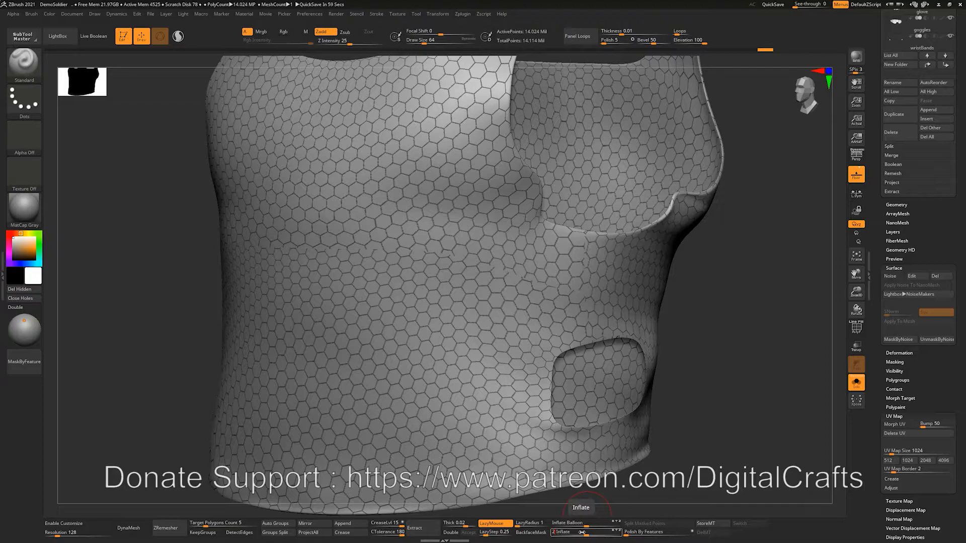
{"action": "left_click", "coordinate": [582, 532]}
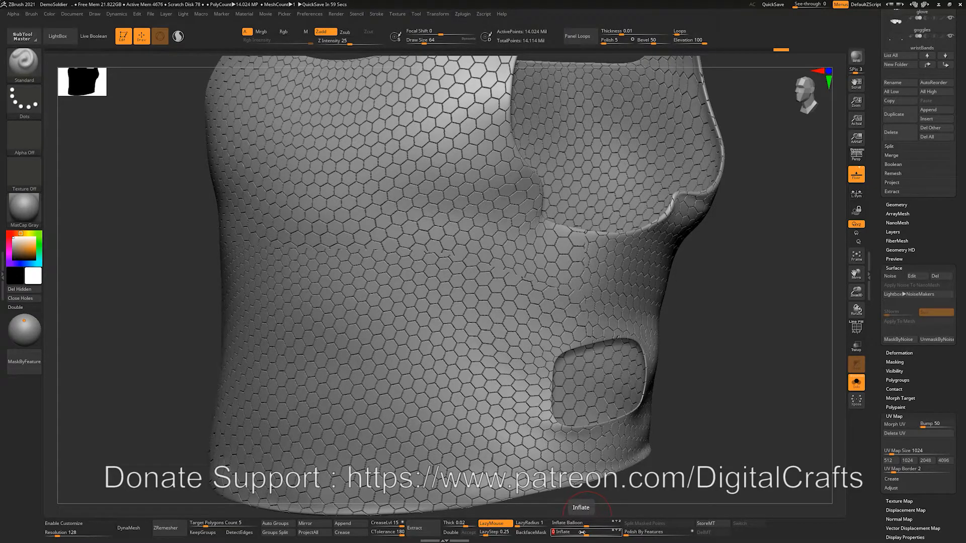
{"action": "left_click_drag", "start_coordinate": [819, 338], "coordinate": [733, 343]}
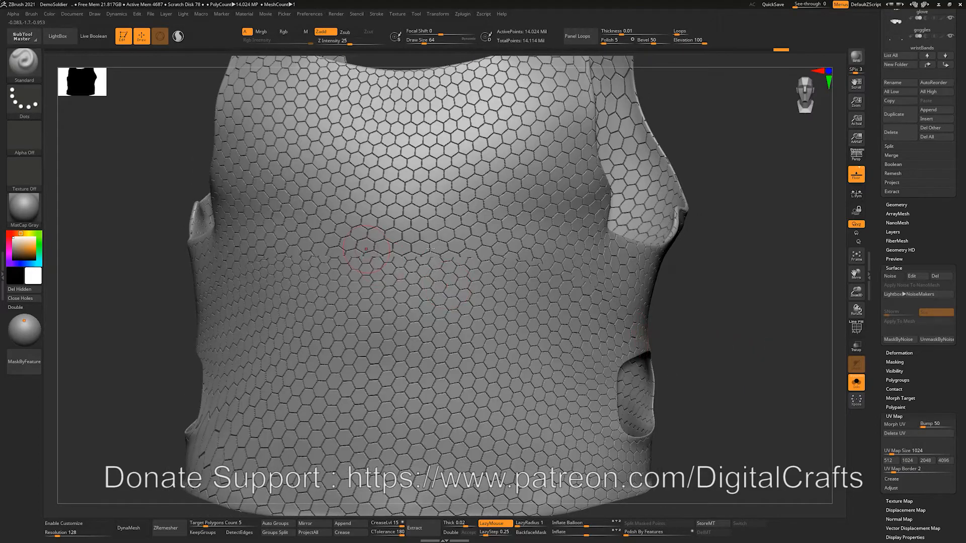
- Invert the vest's mask and fill the exposed grooves between the hexagon tiles with light pink, R 228, G 152, B 152
{"action": "left_click", "coordinate": [10, 234]}
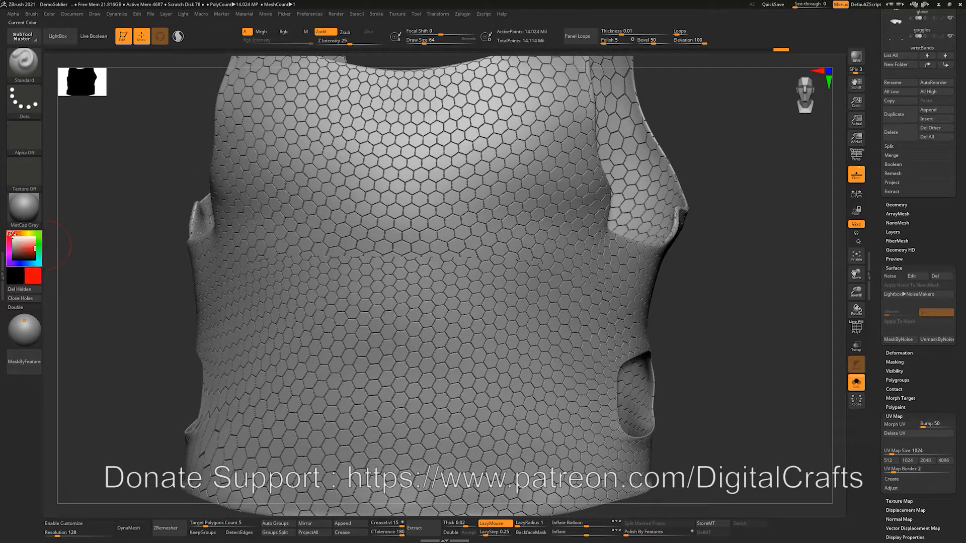
{"action": "left_click", "coordinate": [26, 242]}
{"action": "left_click", "coordinate": [137, 221], "text": "ctrl"}
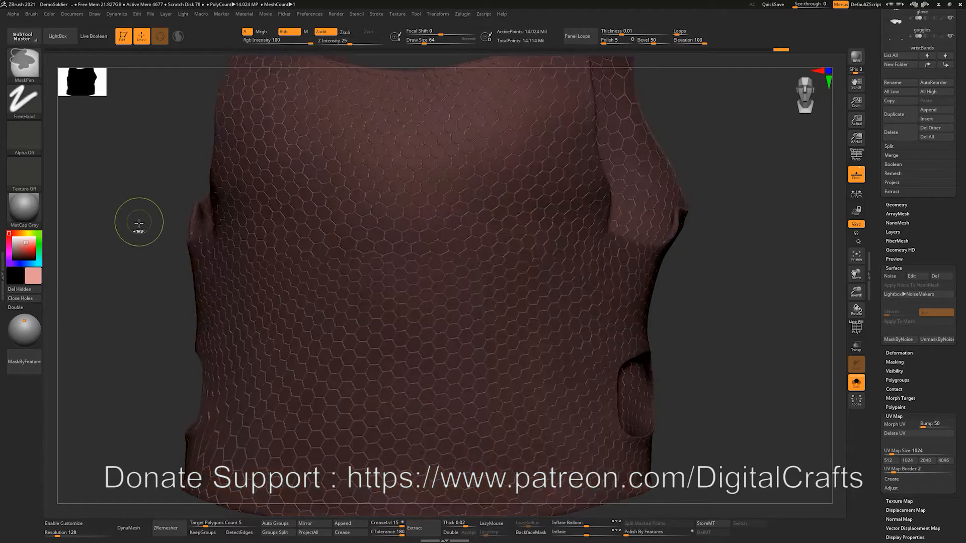
{"action": "left_click", "coordinate": [49, 13]}
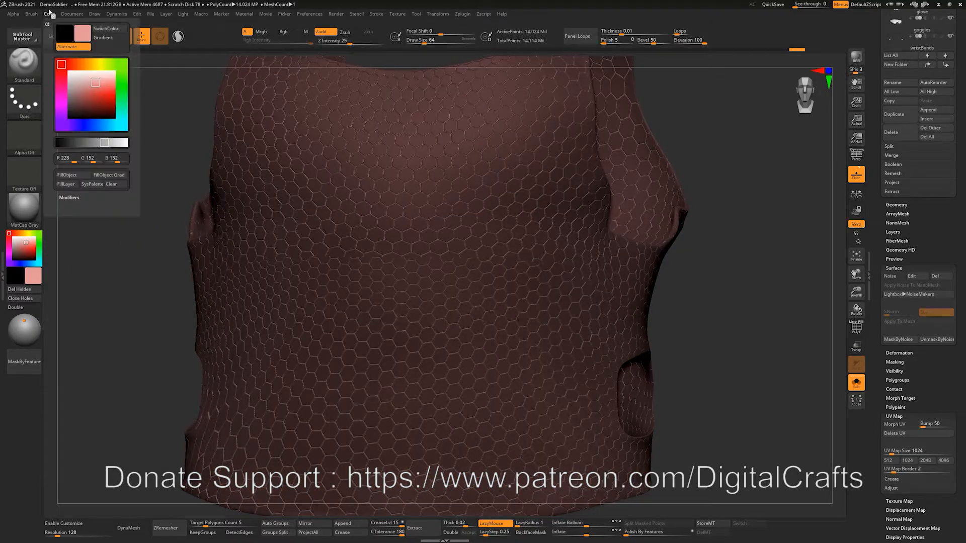
{"action": "left_click", "coordinate": [74, 178]}
- Refill the grooves between the tiles with a stronger red, R 242, G 98, B 98
{"action": "left_click", "coordinate": [31, 245]}
{"action": "left_click", "coordinate": [49, 14]}
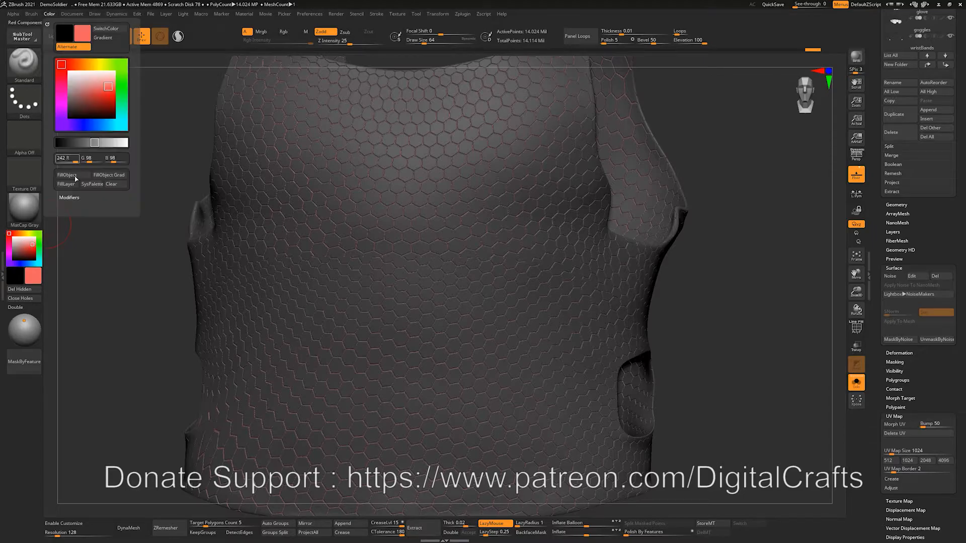
{"action": "left_click", "coordinate": [74, 178]}
- Invert the mask on the vest so the grooves are protected and the hexagon tiles are left unmasked
{"action": "left_click_drag", "start_coordinate": [151, 190], "coordinate": [684, 288], "text": "ctrl"}
{"action": "key", "text": "ctrl"}
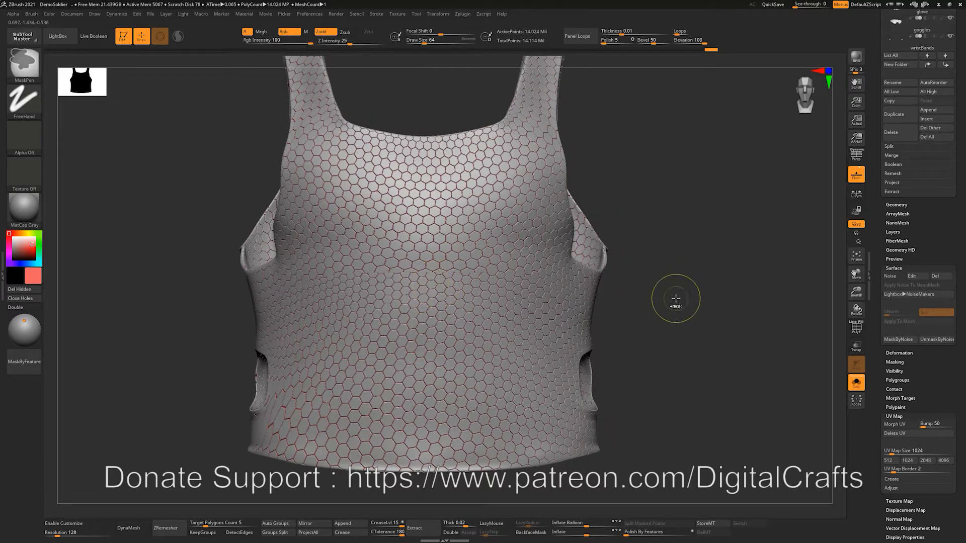
{"action": "left_click", "coordinate": [679, 297], "text": "ctrl"}
{"action": "left_click_drag", "start_coordinate": [682, 291], "coordinate": [653, 297], "text": "alt"}
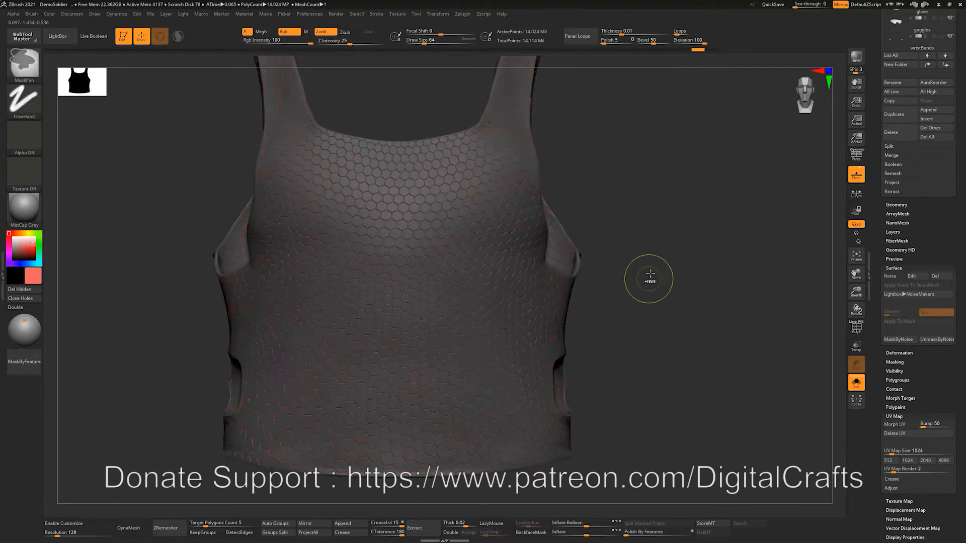
{"action": "left_click", "coordinate": [648, 279], "text": "ctrl"}
- Edit the surface noise plug-in, trying Nested Shapes and choosing Grid in place of HexTile
{"action": "left_click", "coordinate": [912, 276]}
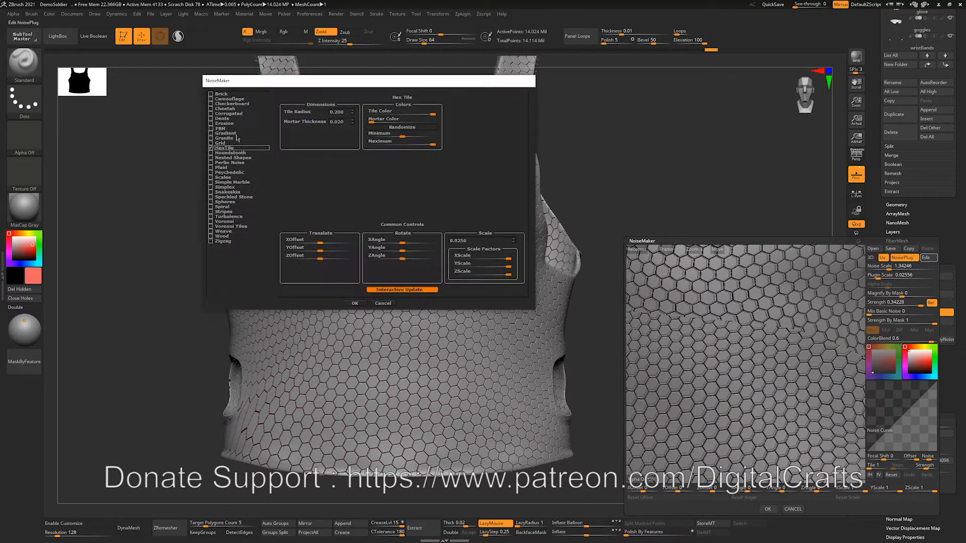
{"action": "left_click", "coordinate": [211, 143]}
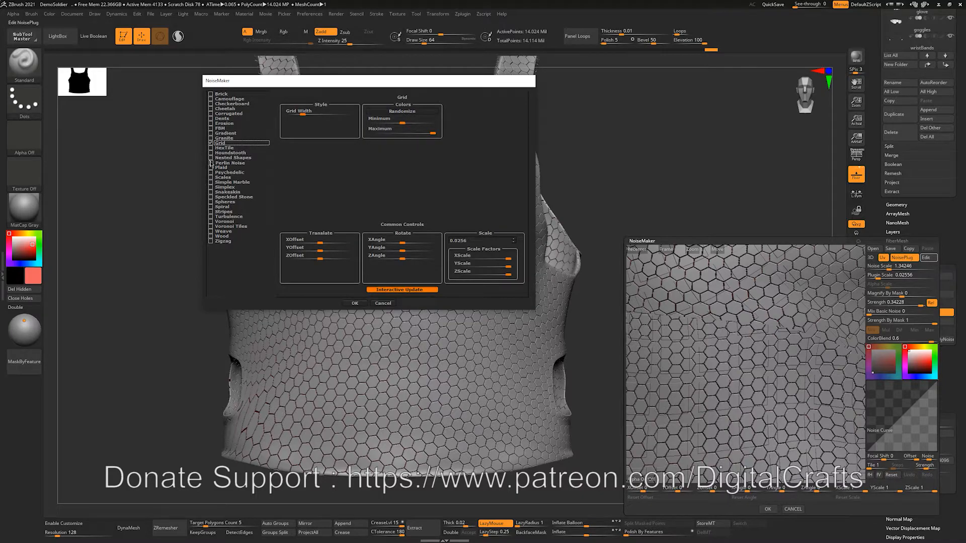
{"action": "left_click", "coordinate": [211, 158]}
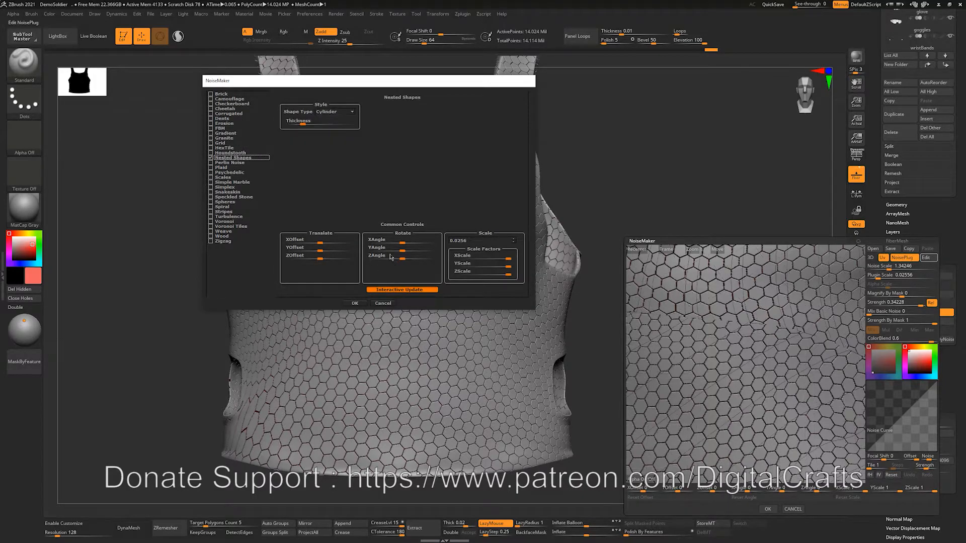
{"action": "left_click", "coordinate": [211, 142]}
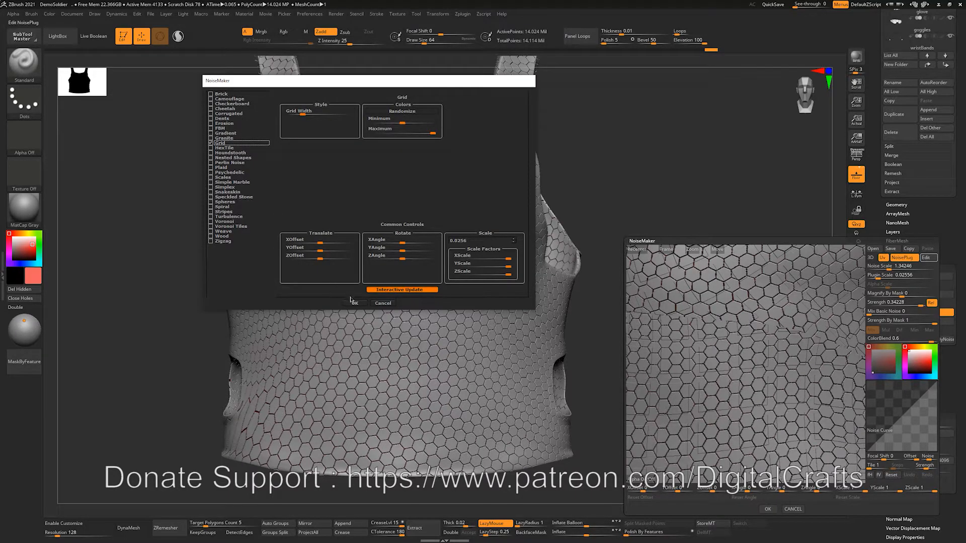
{"action": "left_click", "coordinate": [353, 302]}
- Set the grid noise's plugin scale to about 0.00336, apply it to the vest mesh and inspect the armhole area
{"action": "left_click_drag", "start_coordinate": [725, 360], "coordinate": [797, 317]}
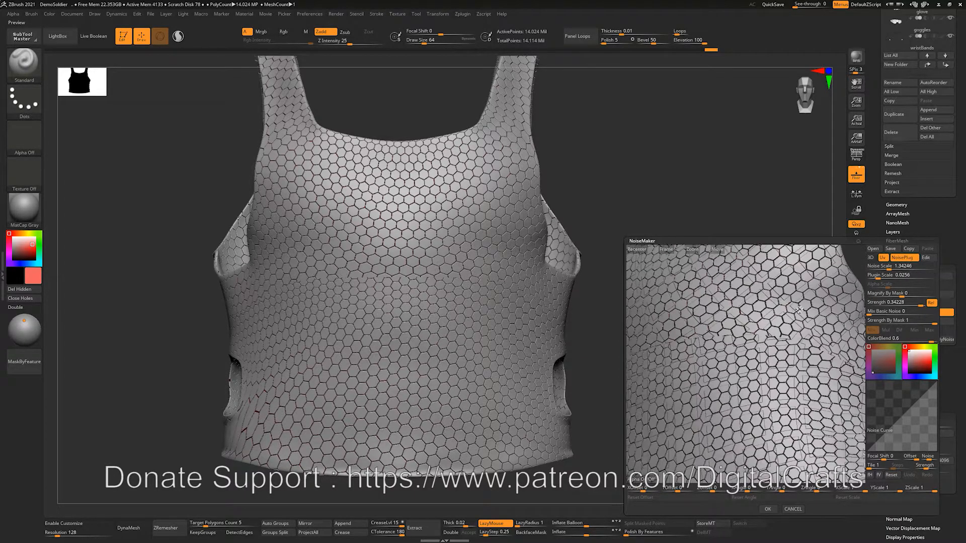
{"action": "left_click_drag", "start_coordinate": [879, 276], "coordinate": [874, 276]}
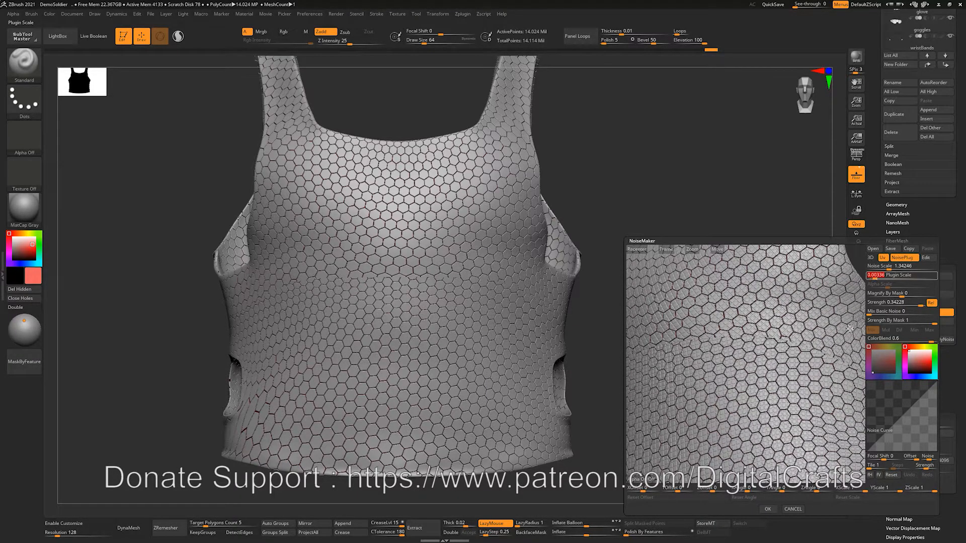
{"action": "left_click", "coordinate": [768, 509]}
{"action": "left_click_drag", "start_coordinate": [647, 319], "coordinate": [717, 453]}
{"action": "left_click_drag", "start_coordinate": [816, 403], "coordinate": [890, 367], "text": "alt"}
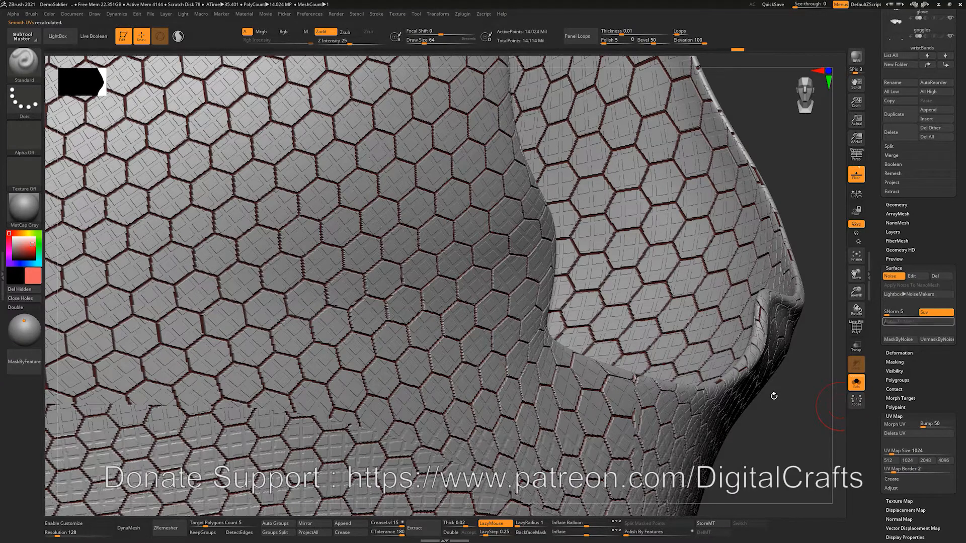
{"action": "left_click_drag", "start_coordinate": [787, 407], "coordinate": [774, 309]}
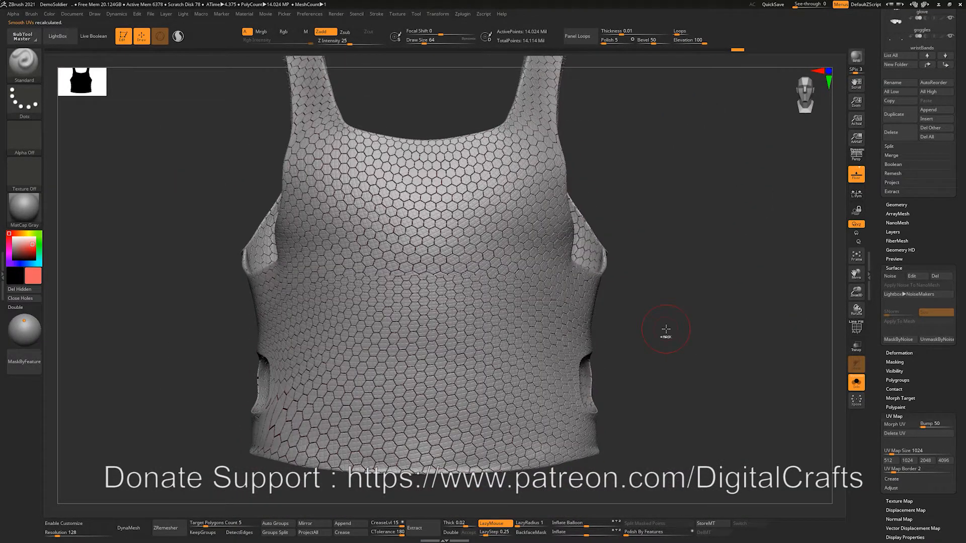
- Undo the applied grid noise, the groove fills, the noise mask and the inflation to get back to the smooth vest
{"action": "key", "text": "ctrl"}
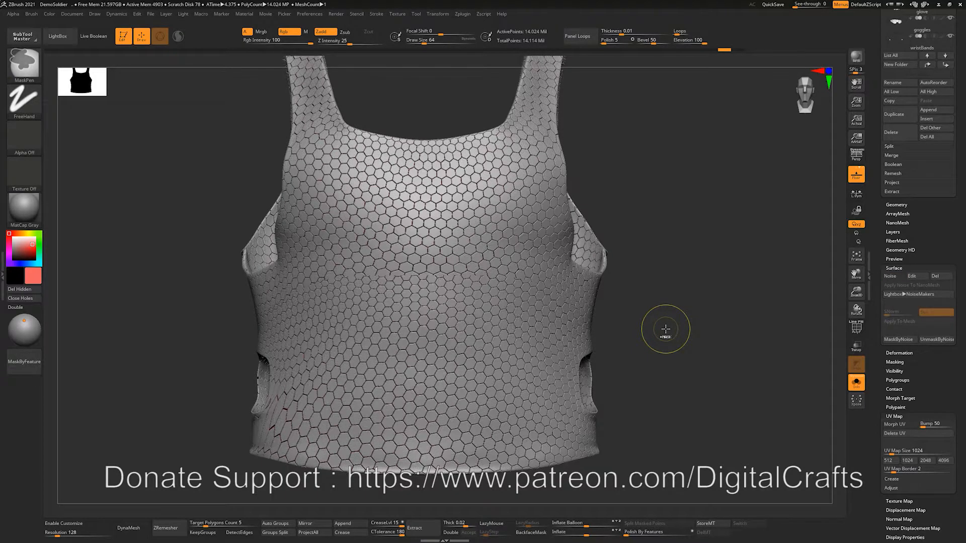
{"action": "left_click", "coordinate": [665, 329], "text": "ctrl"}
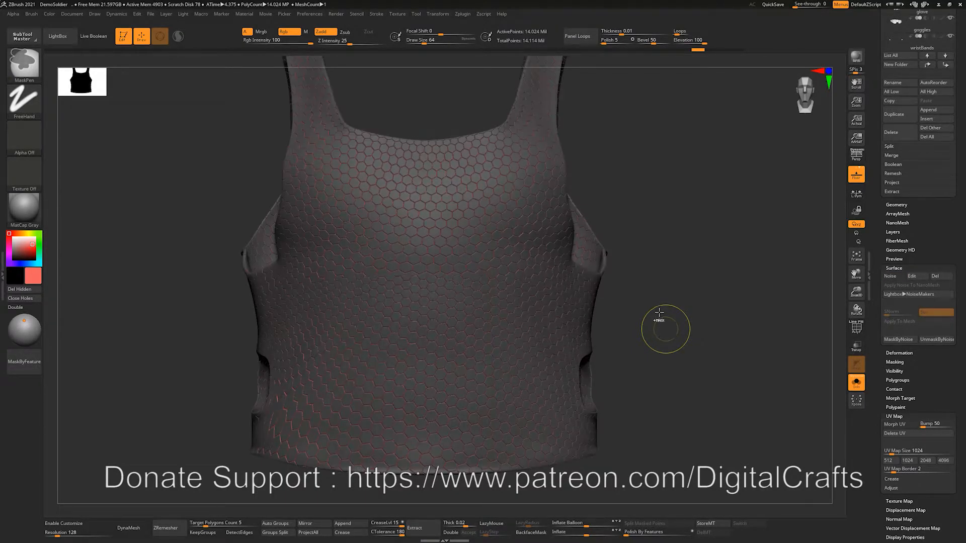
{"action": "left_click", "coordinate": [659, 313], "text": "ctrl"}
{"action": "left_click_drag", "start_coordinate": [659, 313], "coordinate": [642, 334], "text": "alt"}
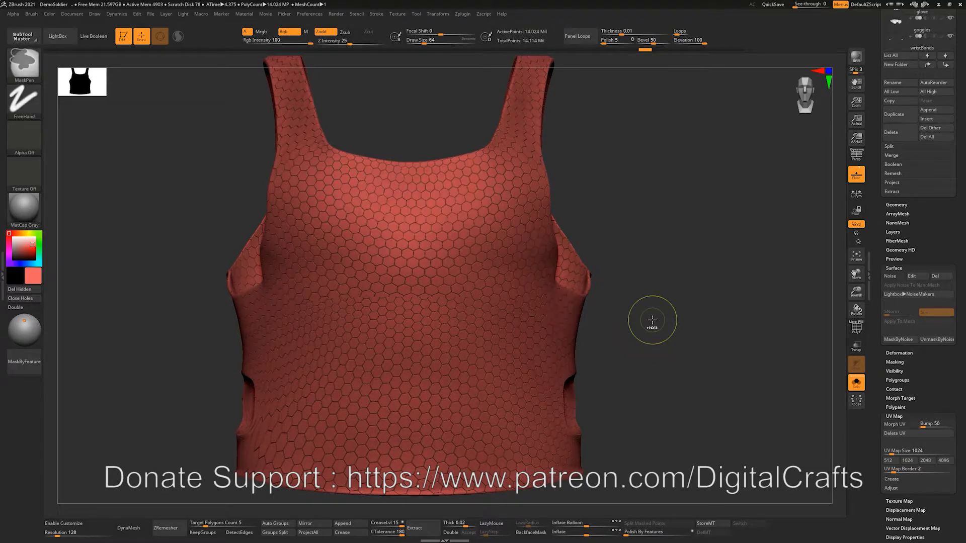
{"action": "key", "text": "ctrl+z"}
{"action": "key", "text": "ctrl+z"}
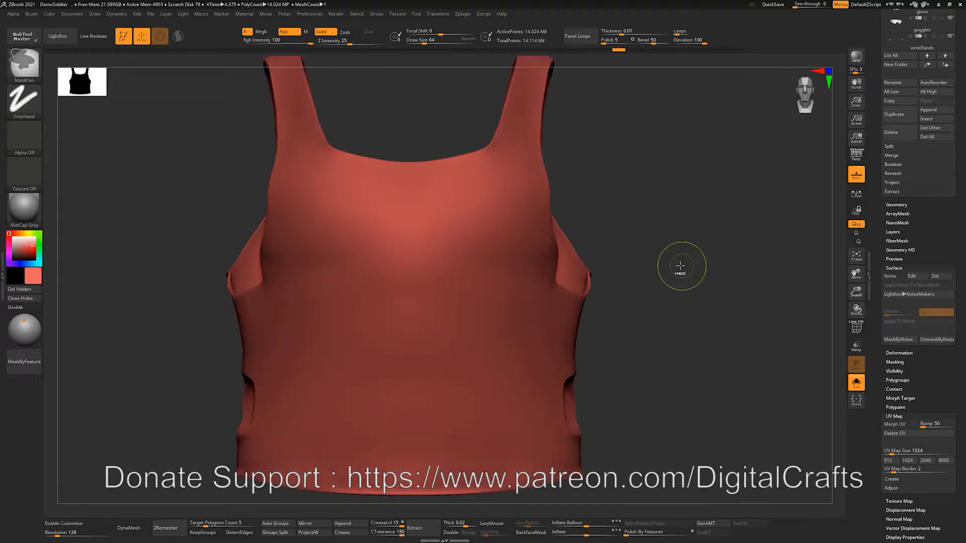
- Reset the paint colour to white, then turn the vest's hexagon surface noise back on and open it for editing
{"action": "left_click_drag", "start_coordinate": [36, 244], "coordinate": [6, 235]}
{"action": "left_click", "coordinate": [899, 277]}
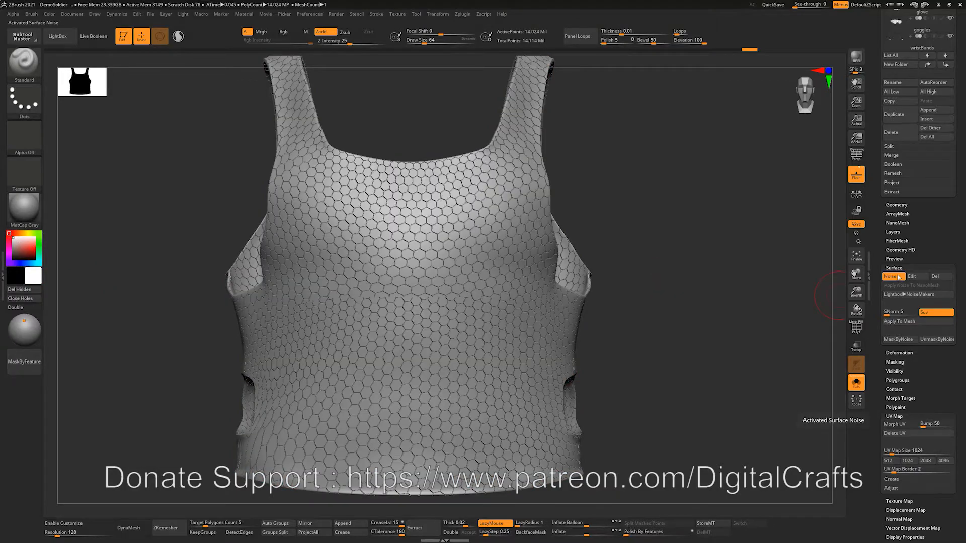
{"action": "left_click", "coordinate": [912, 276]}
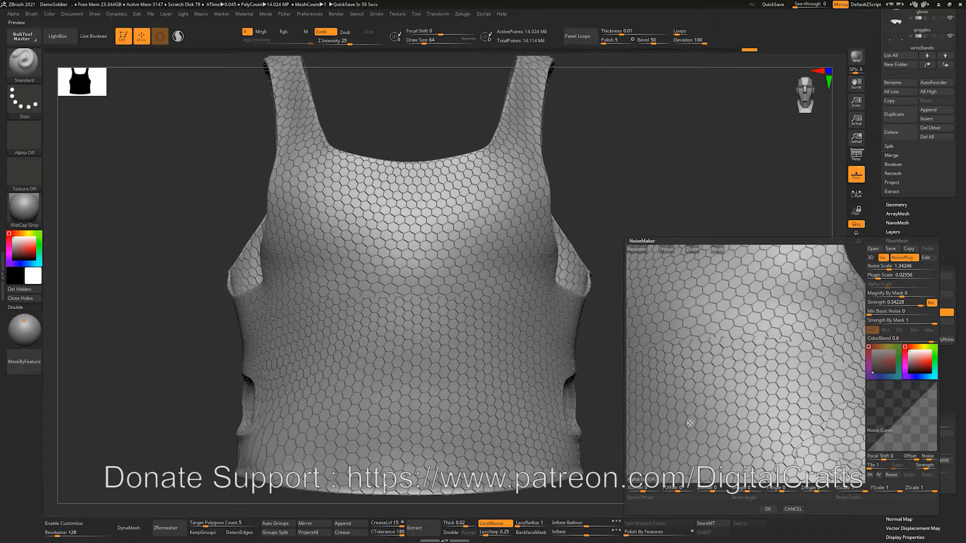
- Try different noise offsets and angles on the vest preview, then reset both the offset and the angle
{"action": "left_click_drag", "start_coordinate": [743, 388], "coordinate": [867, 319]}
{"action": "left_click_drag", "start_coordinate": [761, 317], "coordinate": [798, 338], "text": "alt"}
{"action": "mouse_move", "coordinate": [646, 488]}
{"action": "left_mouse_down"}
{"action": "mouse_move", "coordinate": [628, 490]}
{"action": "mouse_move", "coordinate": [908, 488]}
{"action": "left_mouse_up"}
{"action": "left_click", "coordinate": [741, 490]}
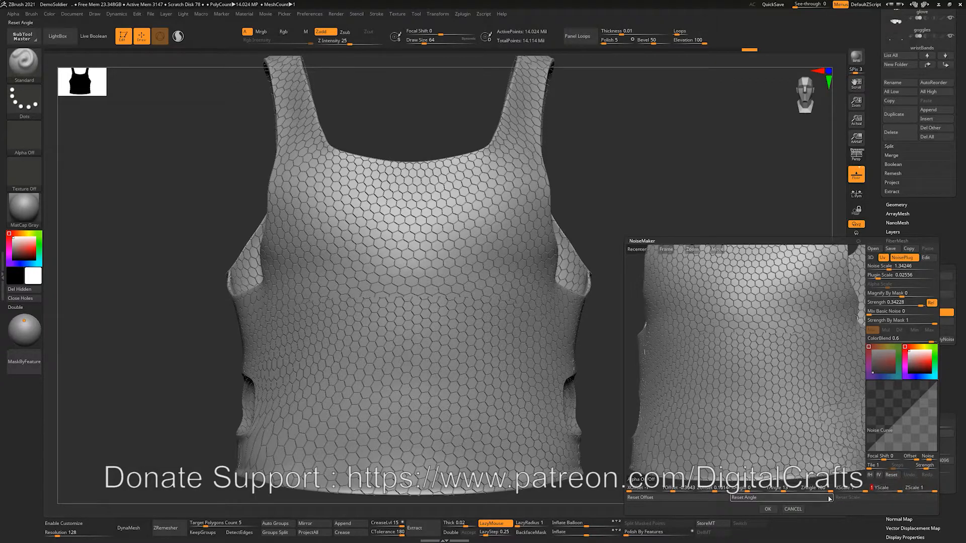
{"action": "left_click", "coordinate": [648, 498]}
{"action": "left_click", "coordinate": [760, 498]}
{"action": "mouse_move", "coordinate": [734, 322]}
{"action": "left_mouse_down"}
{"action": "mouse_move", "coordinate": [747, 320]}
{"action": "mouse_move", "coordinate": [736, 326]}
{"action": "left_mouse_up"}
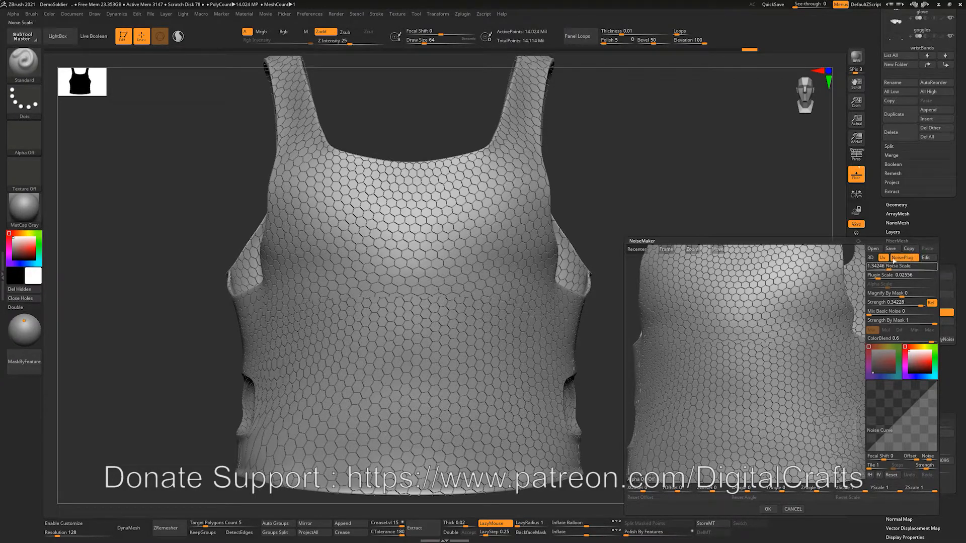
- Load the alpha 01_zDepth.png from the Brushes and Alphas > Alphas > Fabric folder on drive E into the surface noise
{"action": "left_click", "coordinate": [635, 478]}
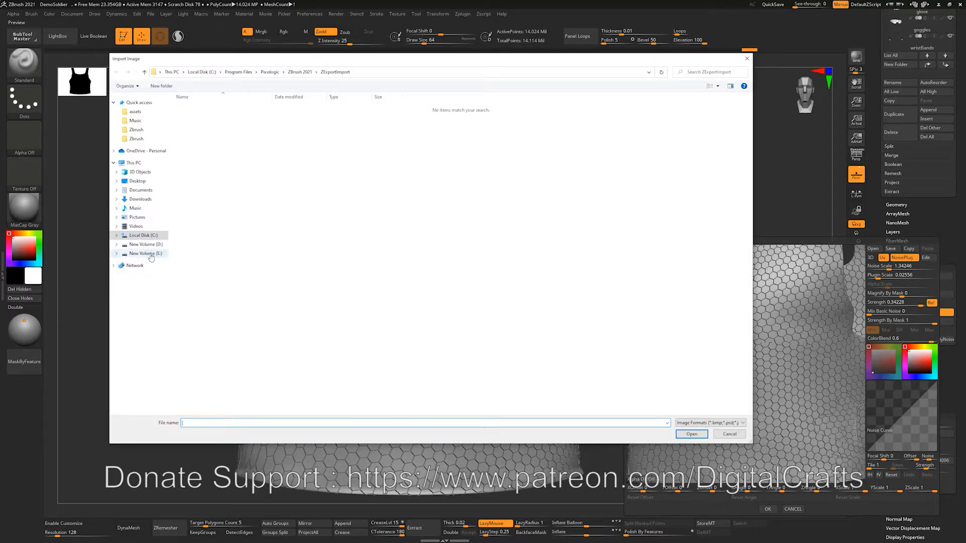
{"action": "left_click", "coordinate": [150, 254]}
{"action": "double_click", "coordinate": [198, 130]}
{"action": "double_click", "coordinate": [199, 116]}
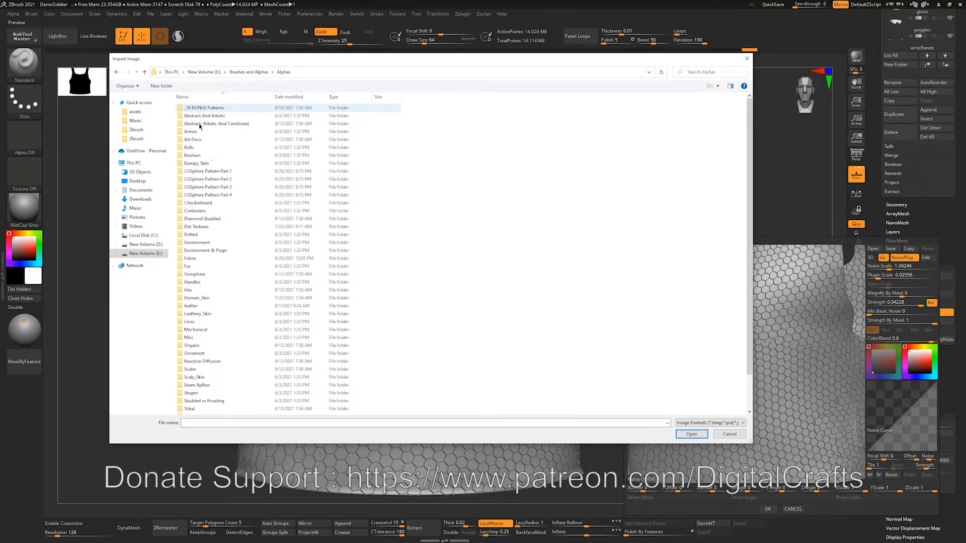
{"action": "double_click", "coordinate": [237, 259]}
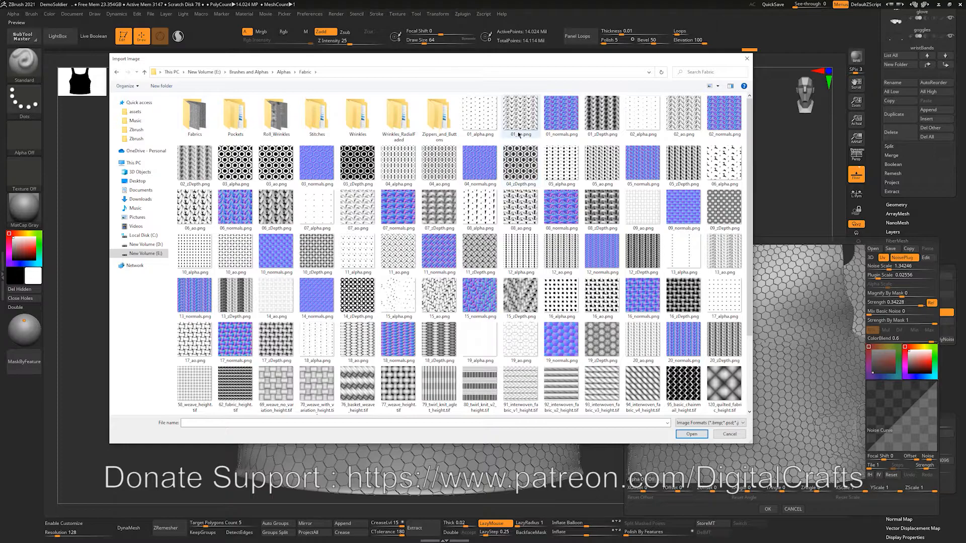
{"action": "double_click", "coordinate": [602, 115]}
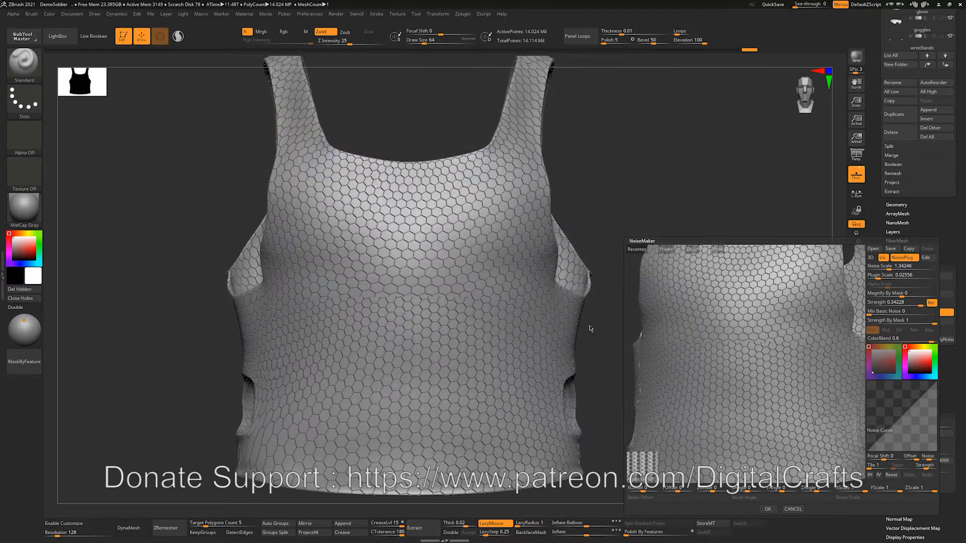
- Turn off the noise plug-in so the fabric alpha drives the noise, and set Alpha Scale to about 0.02066
{"action": "left_click_drag", "start_coordinate": [744, 355], "coordinate": [734, 373], "text": "alt"}
{"action": "left_click", "coordinate": [902, 259]}
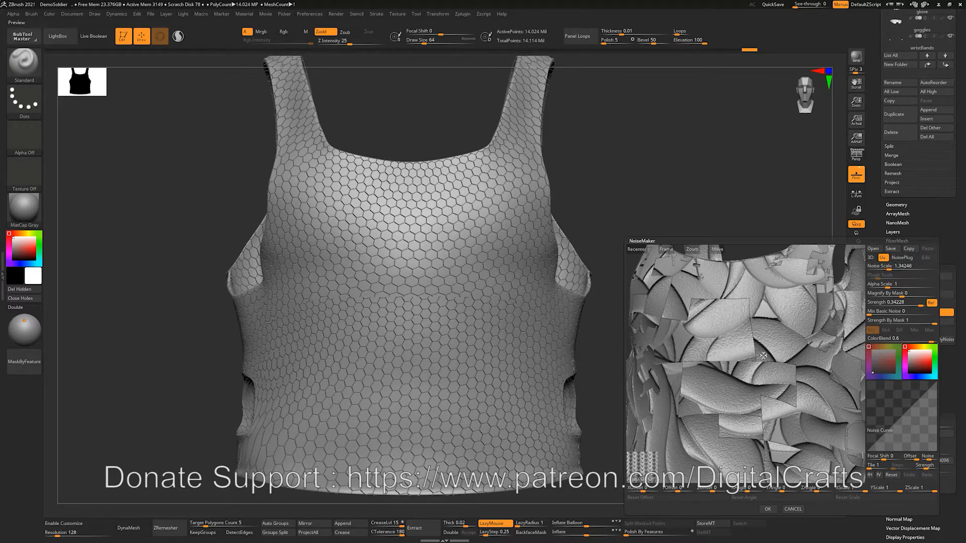
{"action": "left_click_drag", "start_coordinate": [725, 358], "coordinate": [741, 332]}
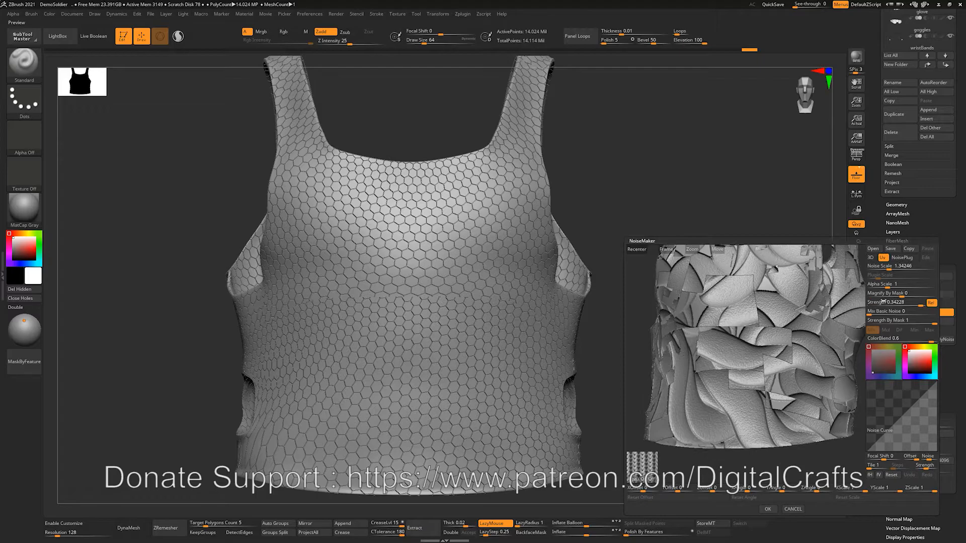
{"action": "left_click_drag", "start_coordinate": [885, 285], "coordinate": [877, 284]}
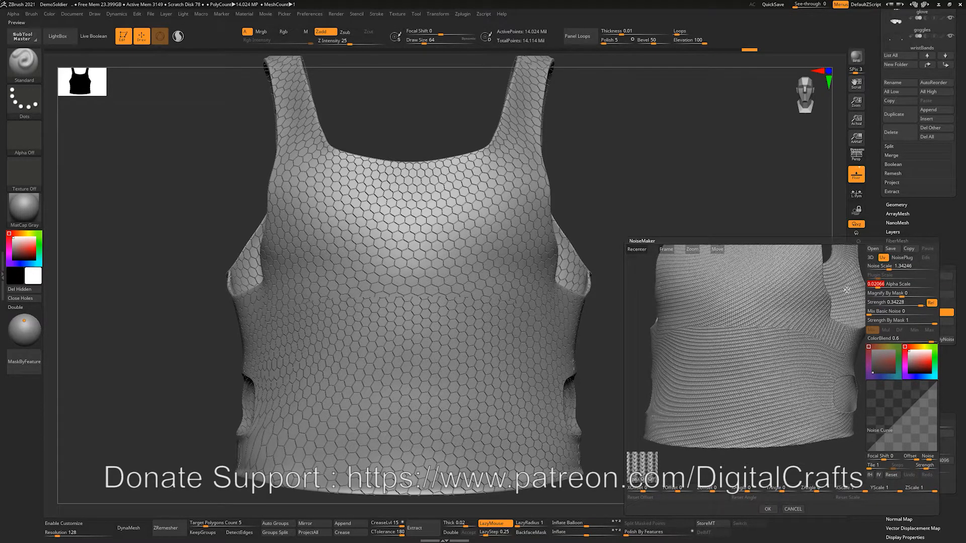
- Switch the noise mapping from UV to 3D, set Alpha Scale to about 0.078 and accept the knitted noise
{"action": "left_click", "coordinate": [875, 257]}
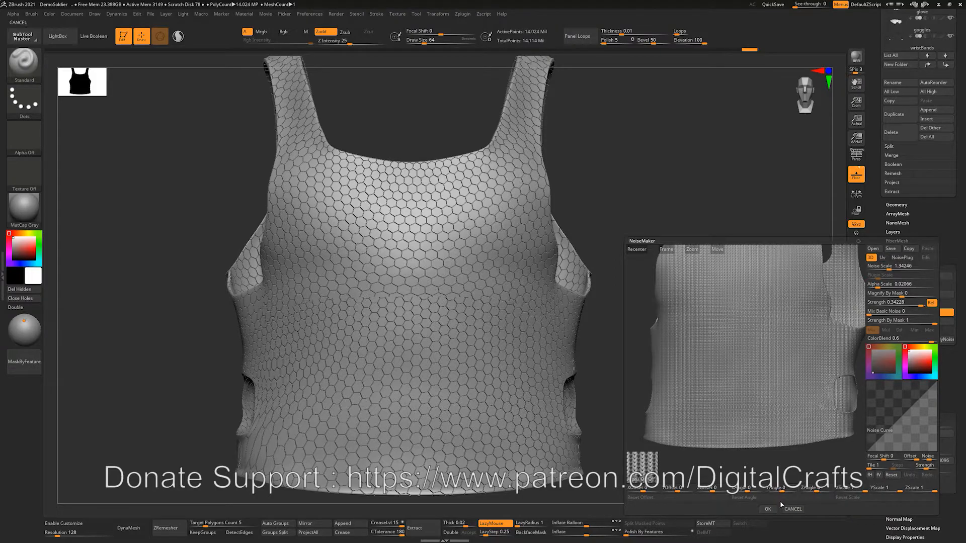
{"action": "left_click", "coordinate": [872, 286]}
{"action": "left_click_drag", "start_coordinate": [873, 288], "coordinate": [879, 284]}
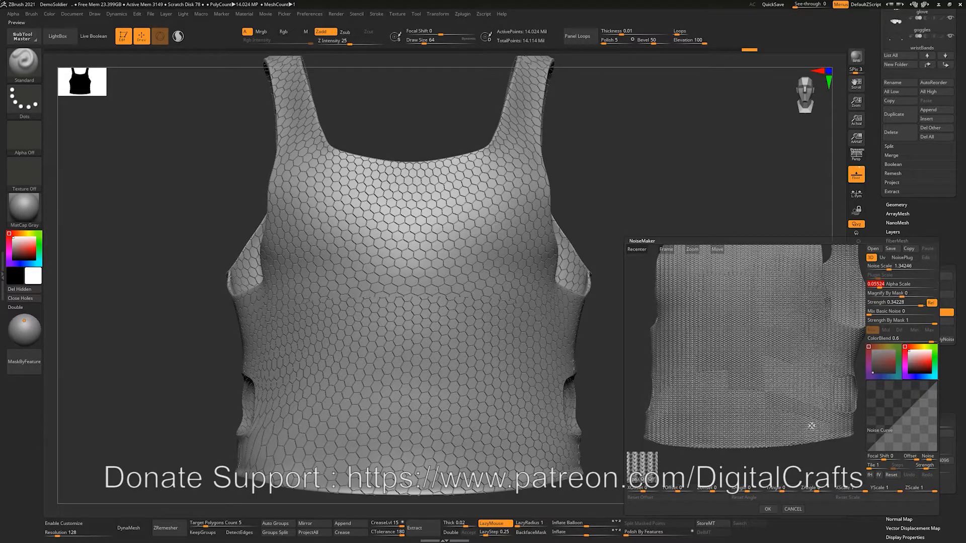
{"action": "left_click", "coordinate": [889, 267]}
{"action": "left_click_drag", "start_coordinate": [879, 285], "coordinate": [879, 285]}
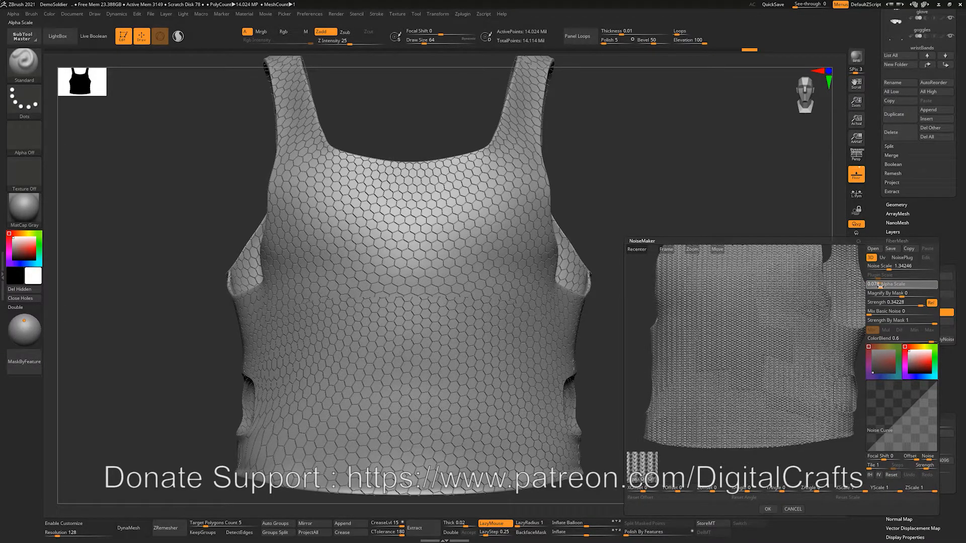
{"action": "left_click", "coordinate": [768, 509]}
{"action": "left_click_drag", "start_coordinate": [681, 267], "coordinate": [739, 256]}
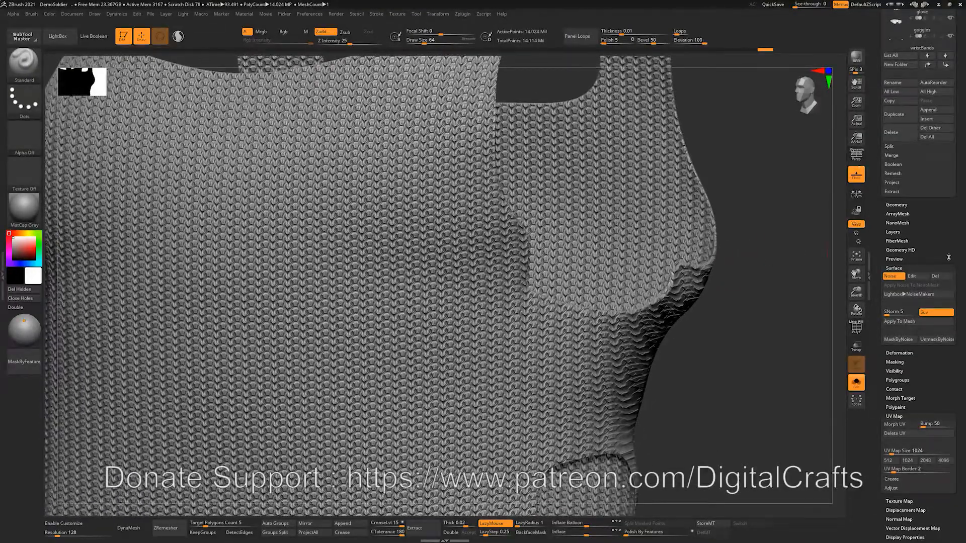
- Lower the knitted surface noise's Strength to about 0.04596 and accept the noise
{"action": "left_click", "coordinate": [911, 277]}
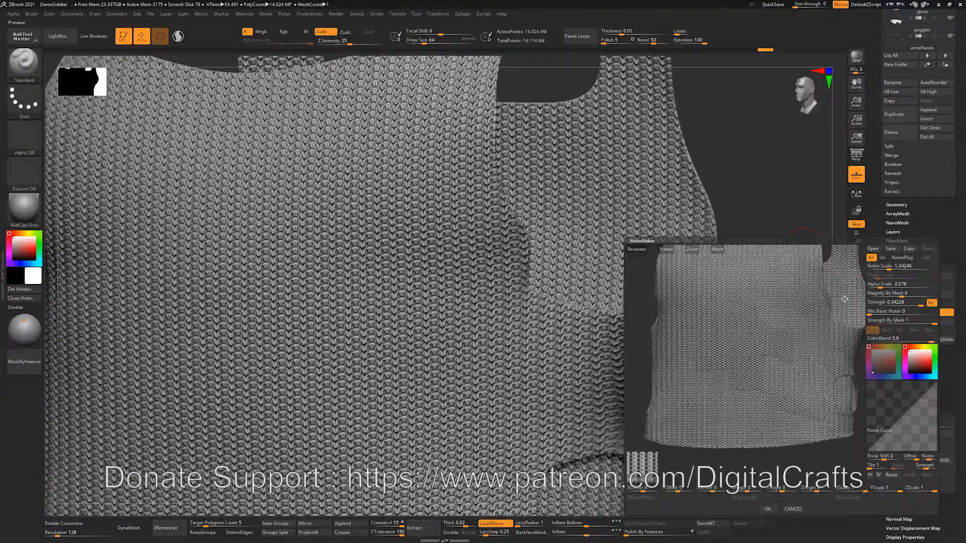
{"action": "left_click_drag", "start_coordinate": [913, 304], "coordinate": [911, 304]}
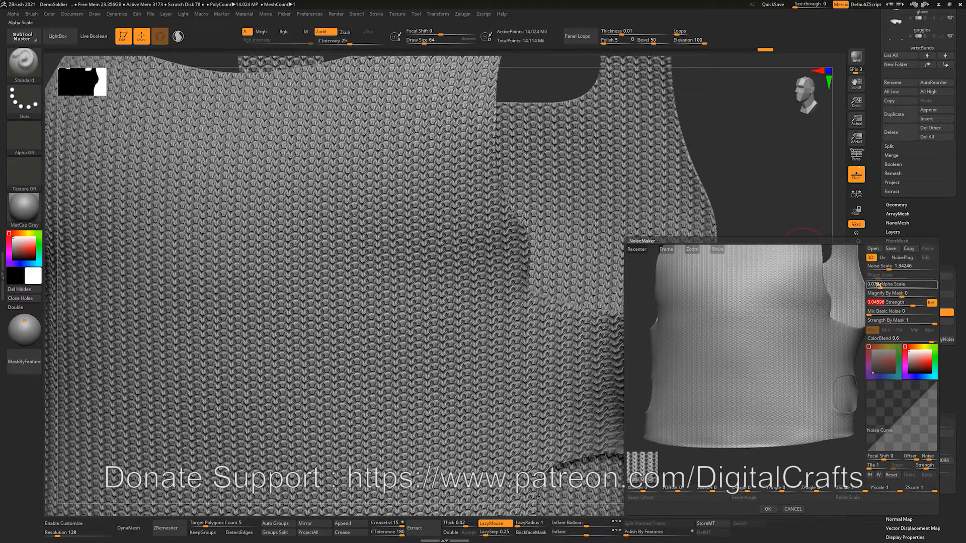
{"action": "key", "text": "Return"}
{"action": "left_click", "coordinate": [767, 509]}
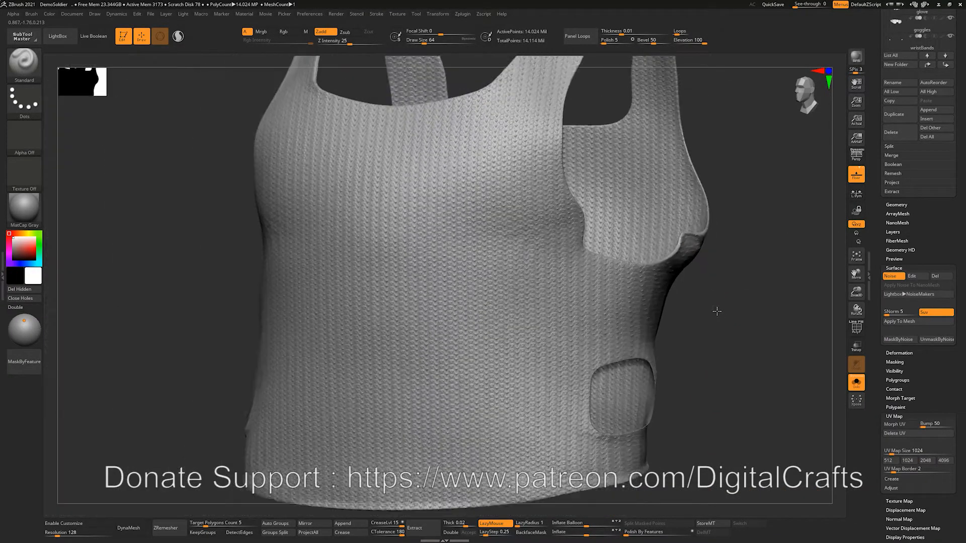
- Apply the softened knit noise to the vest's mesh and inspect the surface from several angles
{"action": "left_click", "coordinate": [899, 321]}
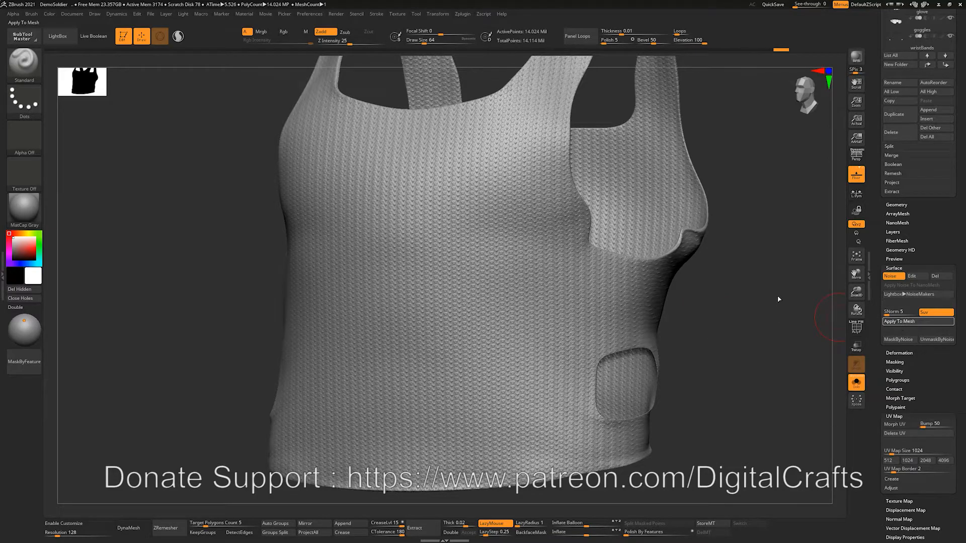
{"action": "left_click_drag", "start_coordinate": [752, 289], "coordinate": [704, 298]}
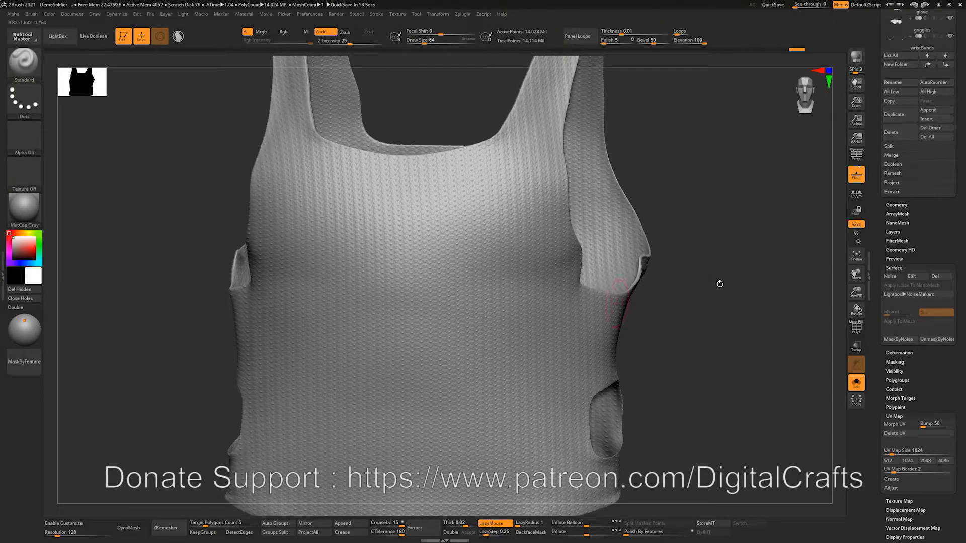
{"action": "mouse_move", "coordinate": [726, 273]}
{"action": "left_mouse_down"}
{"action": "mouse_move", "coordinate": [722, 266]}
{"action": "mouse_move", "coordinate": [707, 274]}
{"action": "mouse_move", "coordinate": [710, 265]}
{"action": "left_mouse_up"}
- Undo the applied noise and restore the earlier, stronger knitted noise preview on the vest
{"action": "key", "text": "ctrl"}
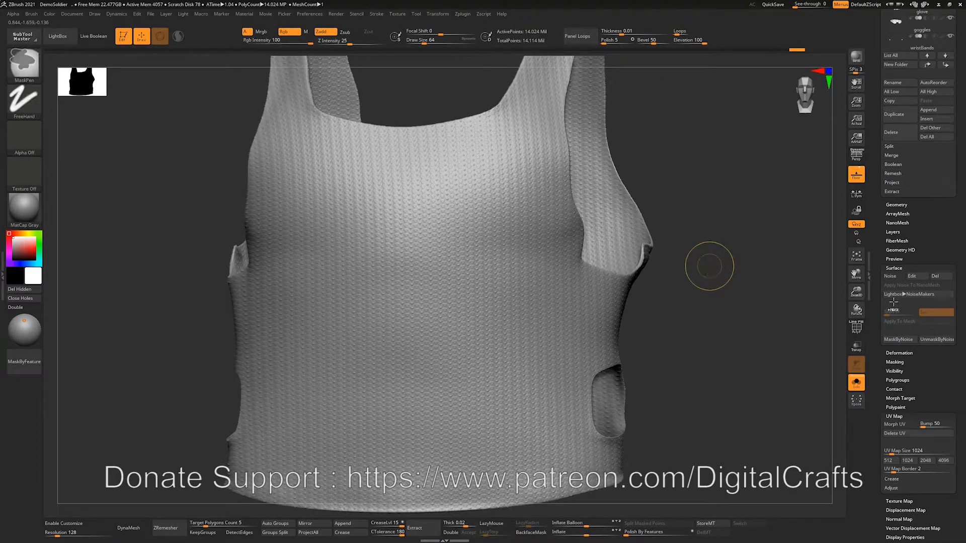
{"action": "left_click", "coordinate": [890, 276]}
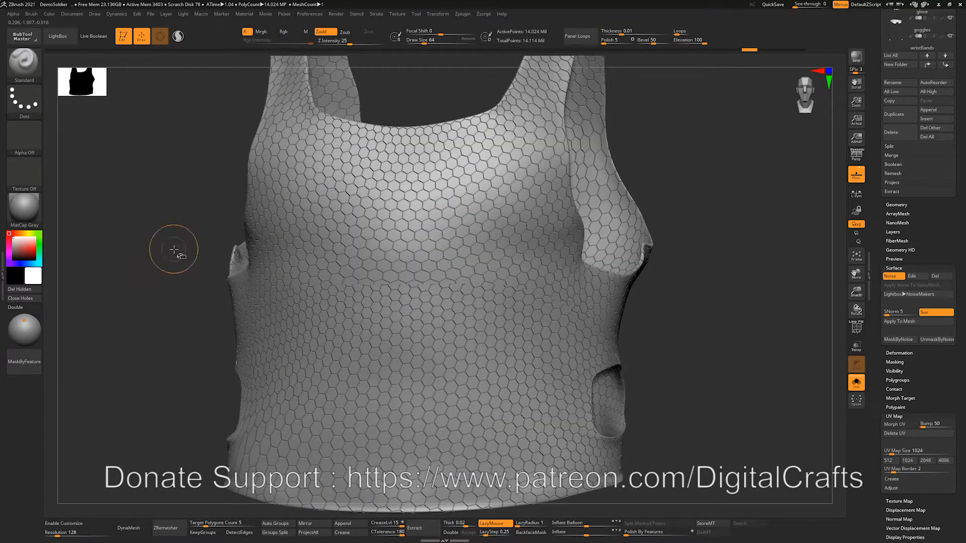
{"action": "key", "text": "ctrl+shift+z"}
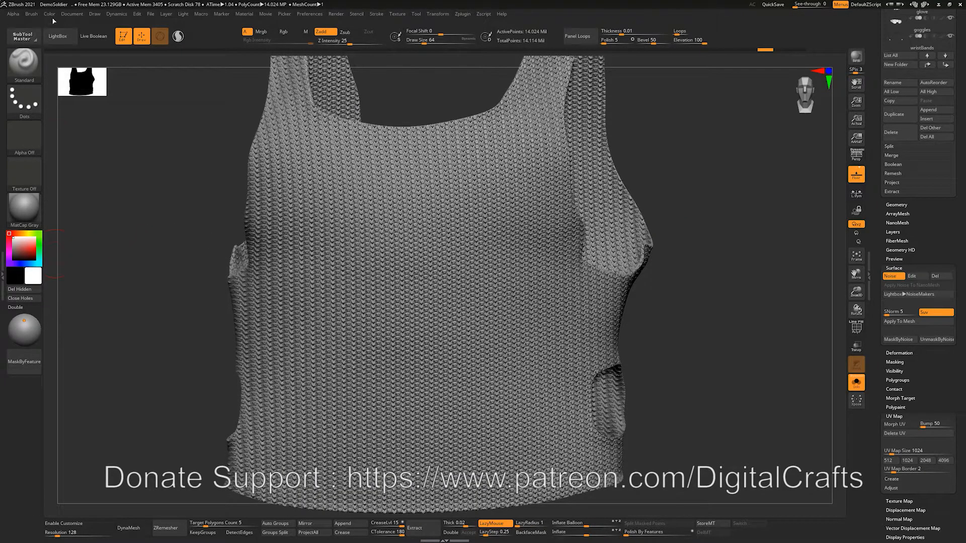
- Edit the knitted noise and change its second noise colour to a red tone
{"action": "left_click", "coordinate": [49, 14]}
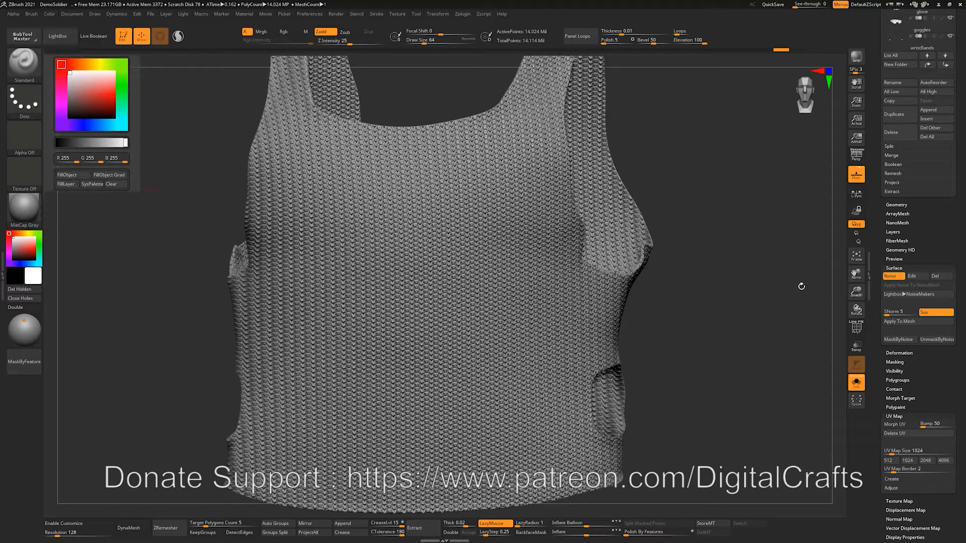
{"action": "left_click", "coordinate": [910, 277]}
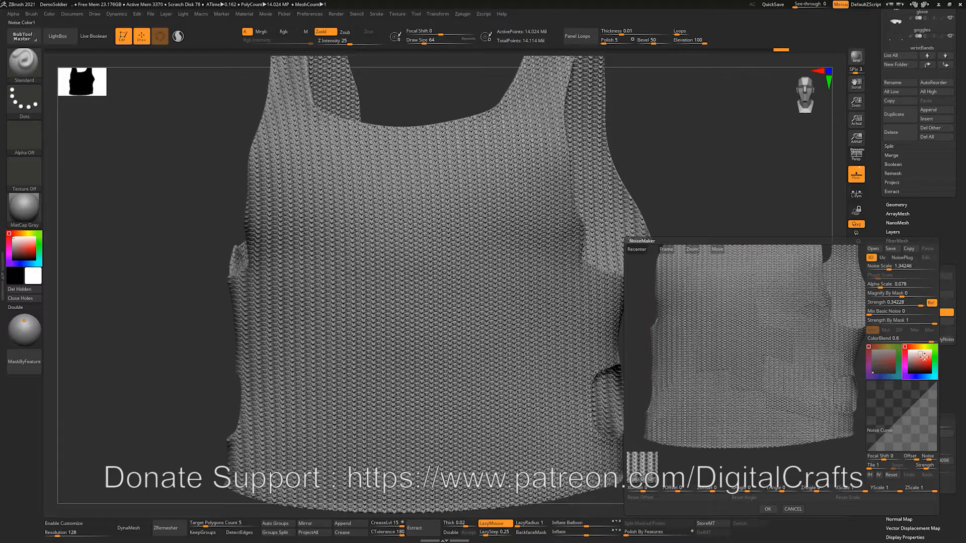
{"action": "left_click", "coordinate": [925, 361]}
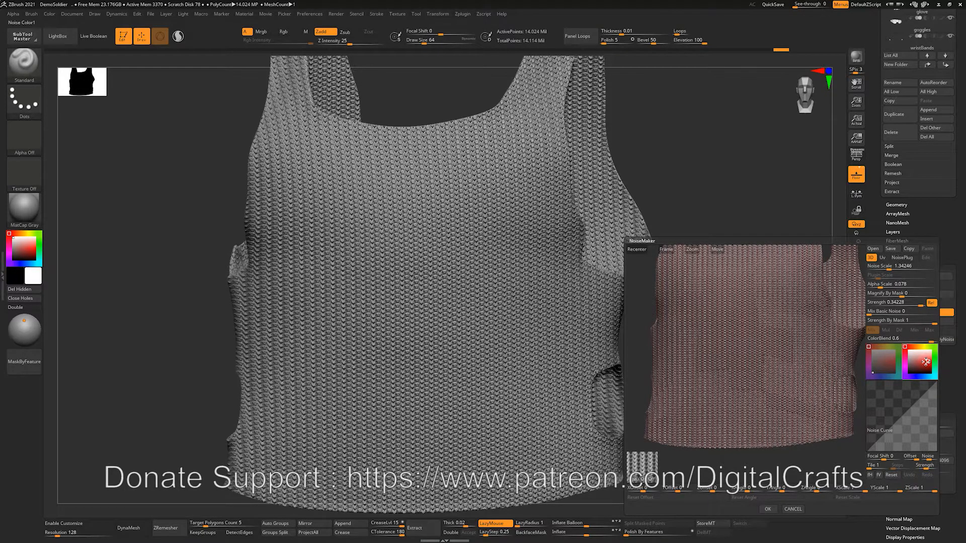
{"action": "left_click", "coordinate": [930, 362]}
{"action": "scroll", "coordinate": [767, 334], "scroll_direction": "up", "scroll_amount": 4}
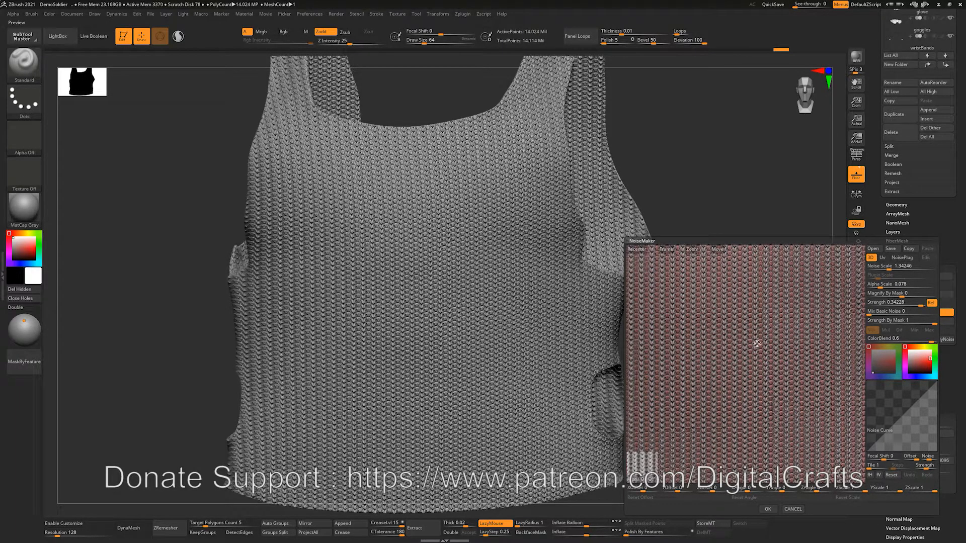
- Set the noise's ColorBlend to 1 and accept the coloured knit pattern
{"action": "mouse_move", "coordinate": [931, 339]}
{"action": "left_mouse_down"}
{"action": "mouse_move", "coordinate": [917, 338]}
{"action": "mouse_move", "coordinate": [947, 339]}
{"action": "left_mouse_up"}
{"action": "left_click", "coordinate": [916, 339]}
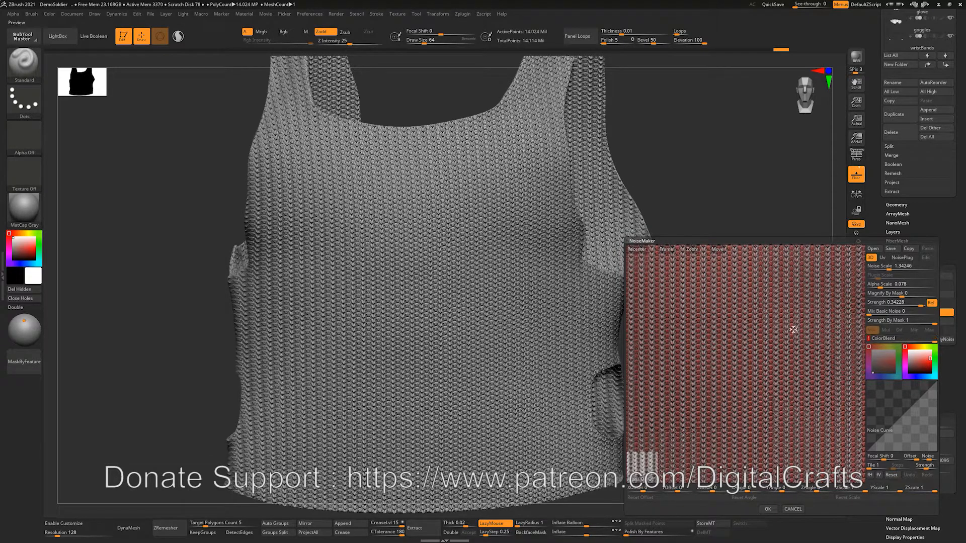
{"action": "scroll", "coordinate": [774, 314], "scroll_direction": "down", "scroll_amount": 3}
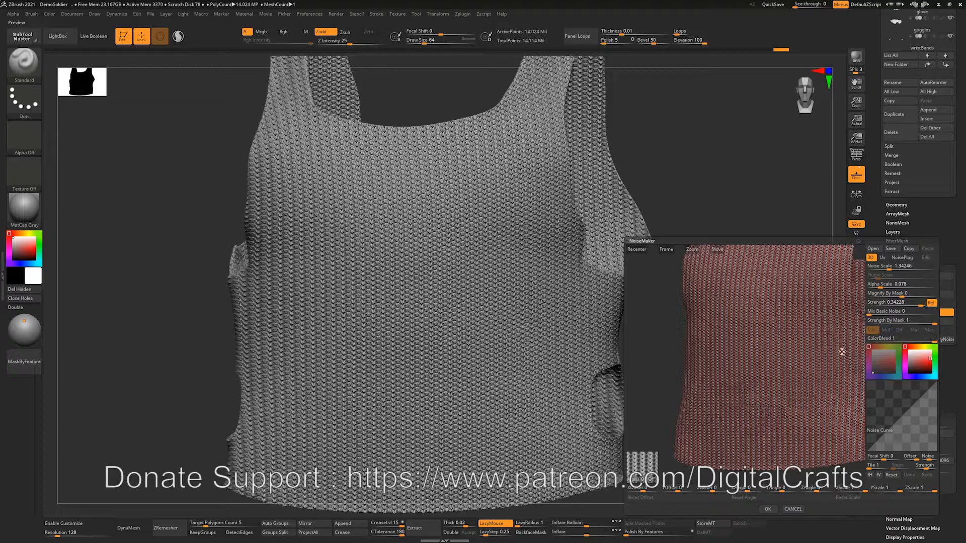
{"action": "left_click", "coordinate": [768, 509]}
- Apply the red knitted noise to the vest's mesh and inspect it from the front and side
{"action": "left_click", "coordinate": [910, 322]}
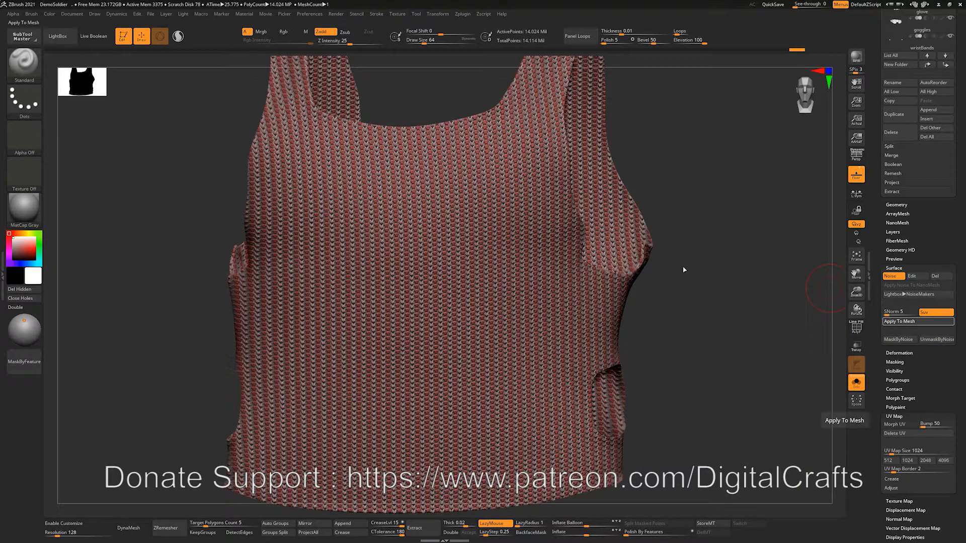
{"action": "left_click_drag", "start_coordinate": [694, 256], "coordinate": [796, 287]}
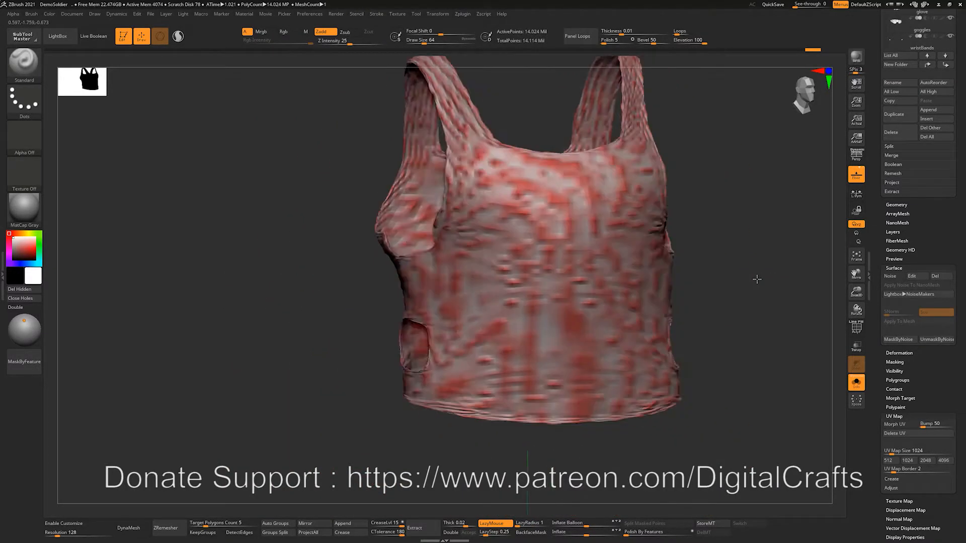
{"action": "left_click_drag", "start_coordinate": [757, 279], "coordinate": [716, 287]}
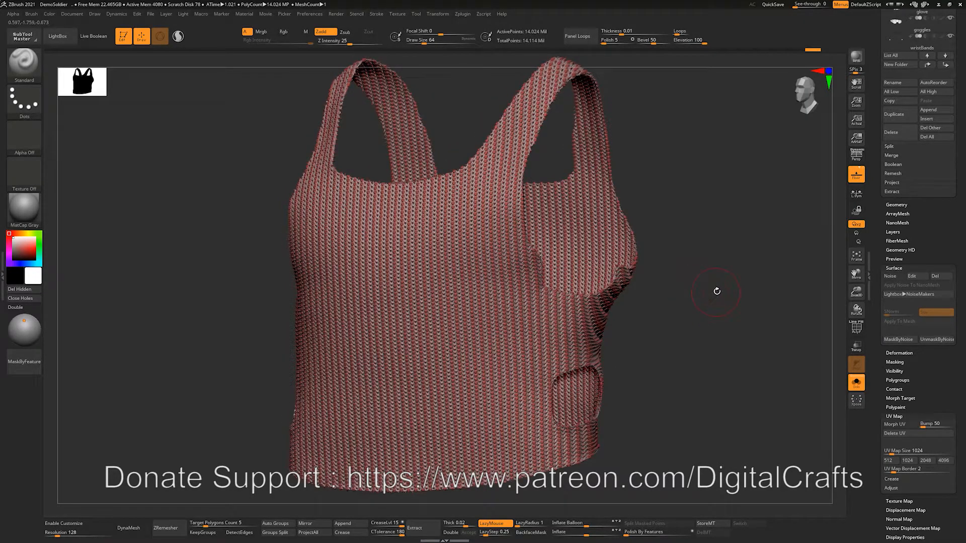
- Browse the NoiseMakers preset library, load Noise70.ZNM onto the vest and inspect the cut-out pattern
{"action": "left_click", "coordinate": [923, 294]}
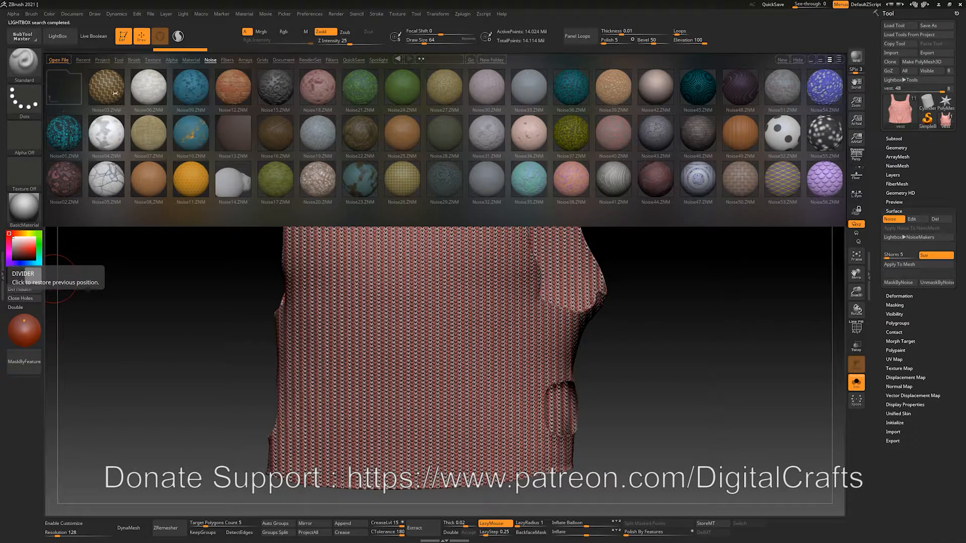
{"action": "left_click", "coordinate": [112, 96]}
{"action": "left_click", "coordinate": [325, 137]}
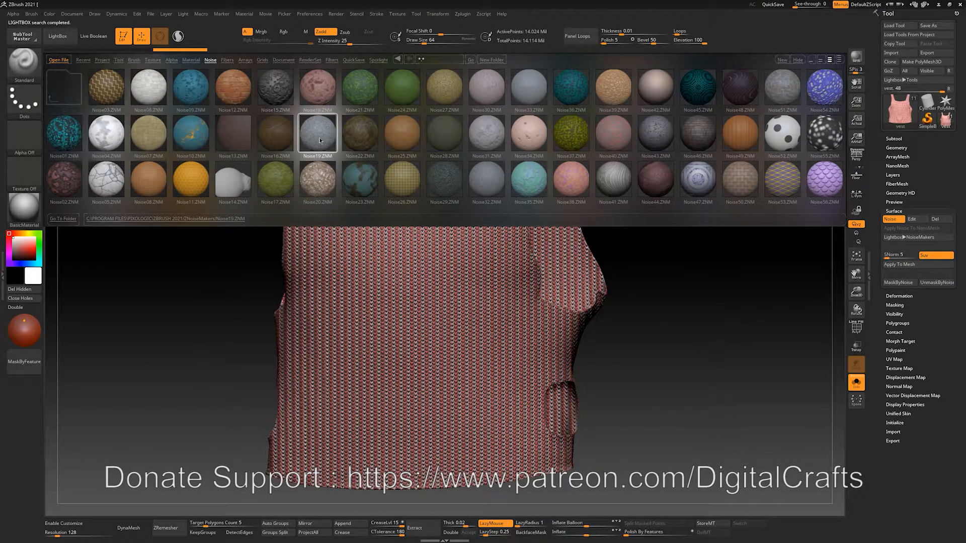
{"action": "left_click", "coordinate": [529, 133]}
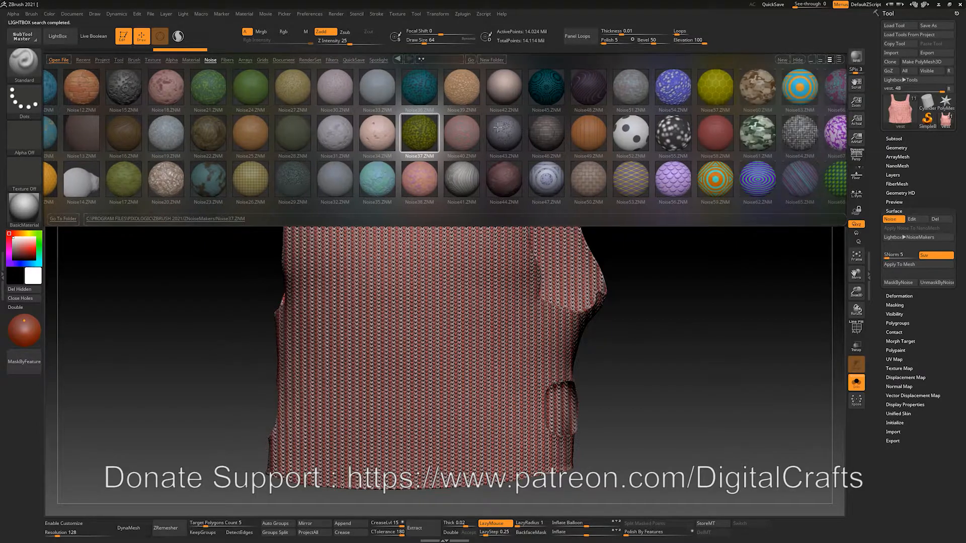
{"action": "left_click_drag", "start_coordinate": [697, 151], "coordinate": [522, 138]}
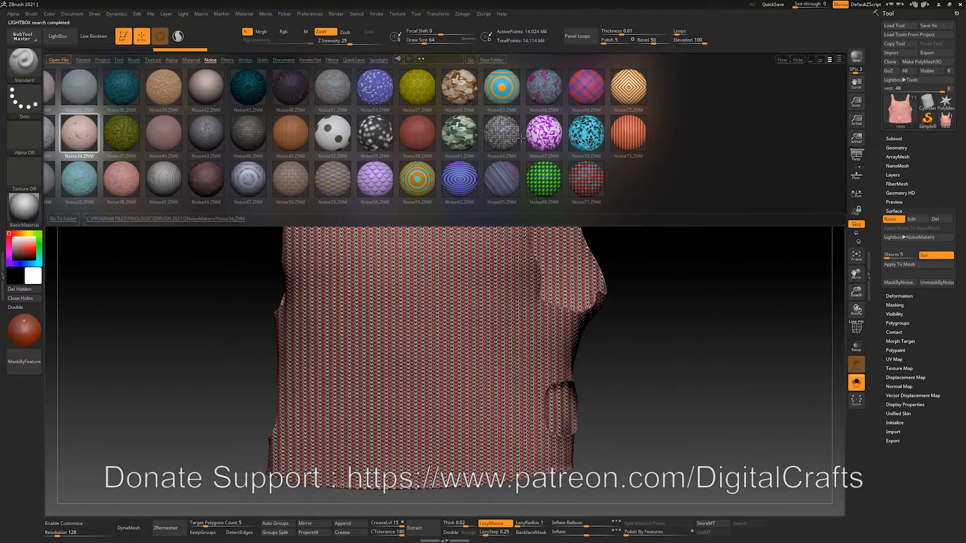
{"action": "left_click", "coordinate": [584, 133]}
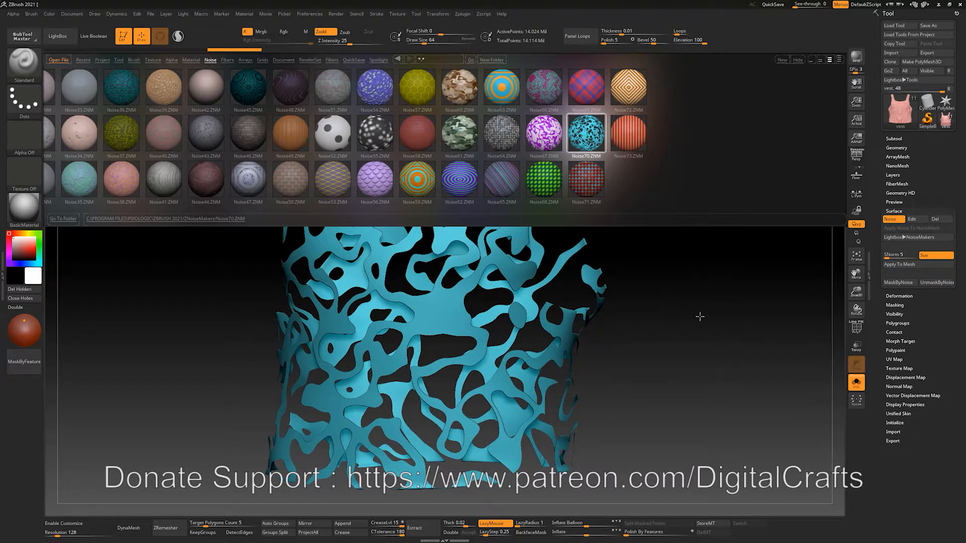
{"action": "left_click_drag", "start_coordinate": [596, 240], "coordinate": [588, 131], "text": "shift"}
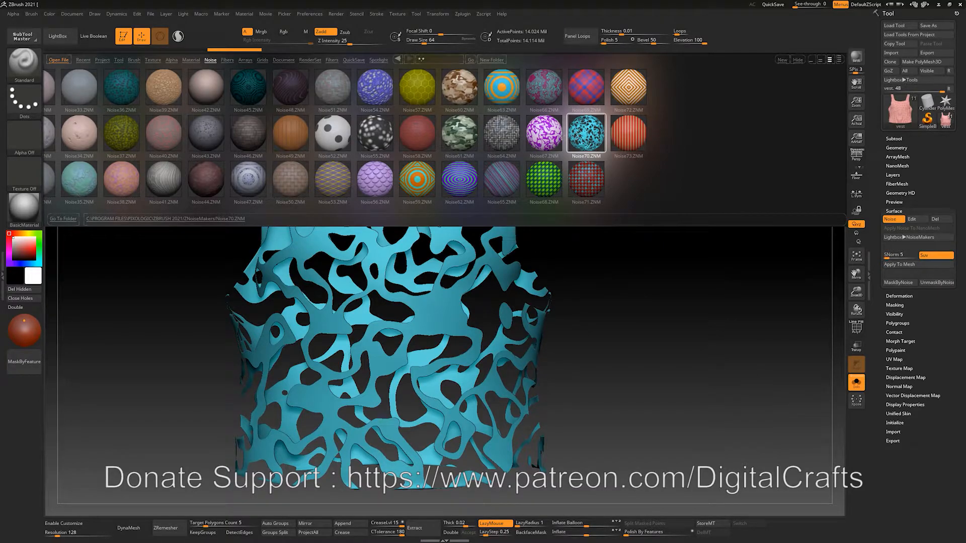
{"action": "left_click_drag", "start_coordinate": [523, 314], "coordinate": [501, 314]}
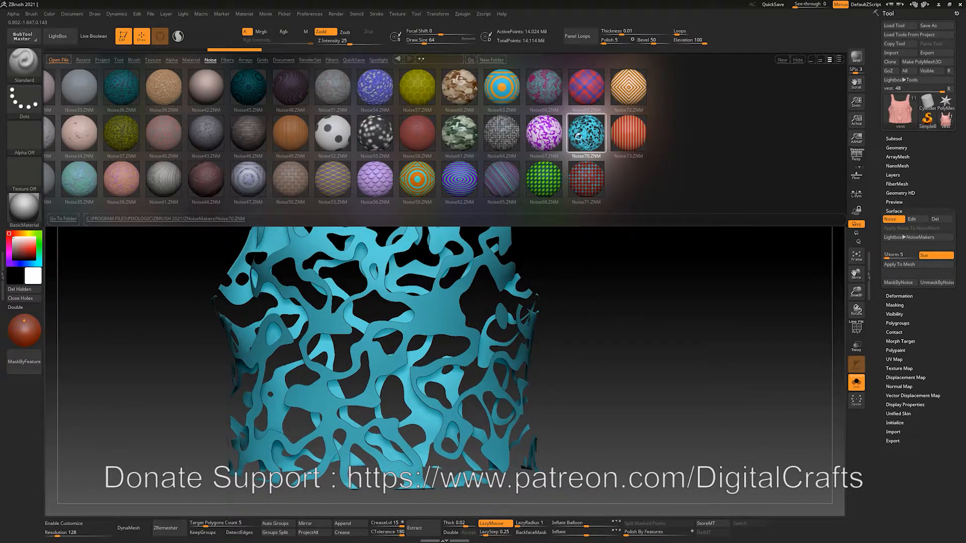
- Load the Noise64.ZNM preset onto the vest and reduce the mesh to subdivision level 7, deleting the higher level
{"action": "left_click", "coordinate": [493, 131]}
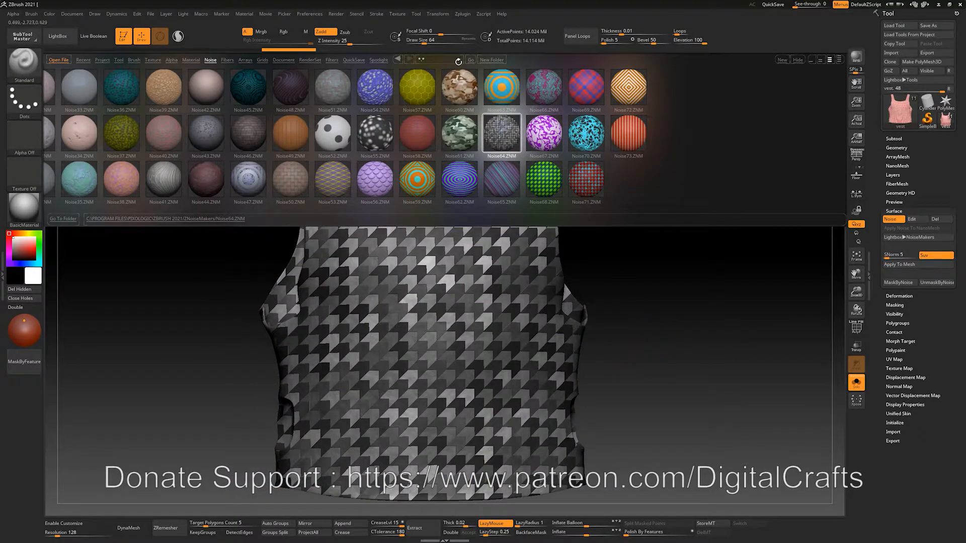
{"action": "key", "text": "shift+d"}
{"action": "left_click", "coordinate": [897, 148]}
{"action": "left_click", "coordinate": [931, 173]}
{"action": "scroll", "coordinate": [926, 202], "scroll_direction": "down", "scroll_amount": 1}
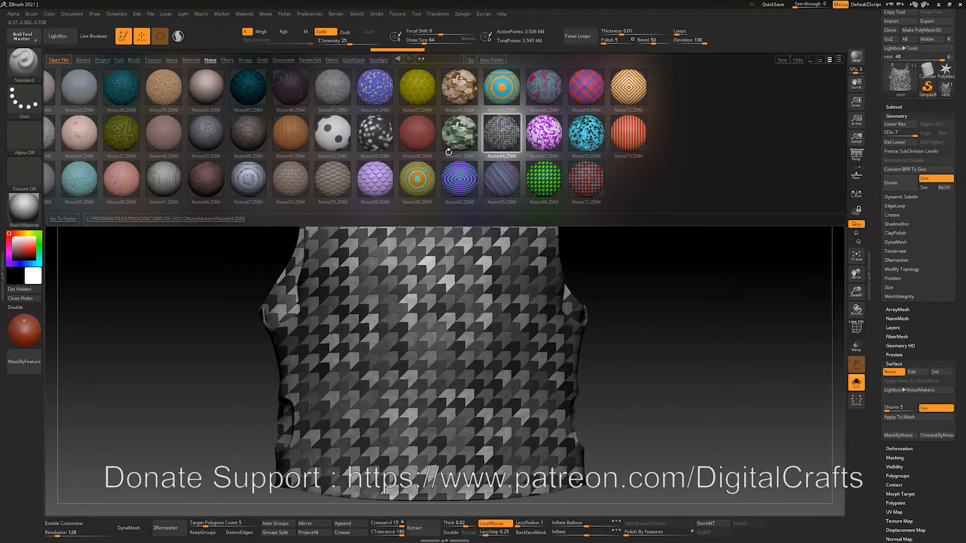
- Open the Noise64 noise for editing, frame the vest in its preview and set ColorBlend to 1
{"action": "left_click", "coordinate": [913, 373]}
{"action": "left_click_drag", "start_coordinate": [743, 319], "coordinate": [780, 353], "text": "alt"}
{"action": "left_click_drag", "start_coordinate": [738, 302], "coordinate": [770, 361], "text": "alt"}
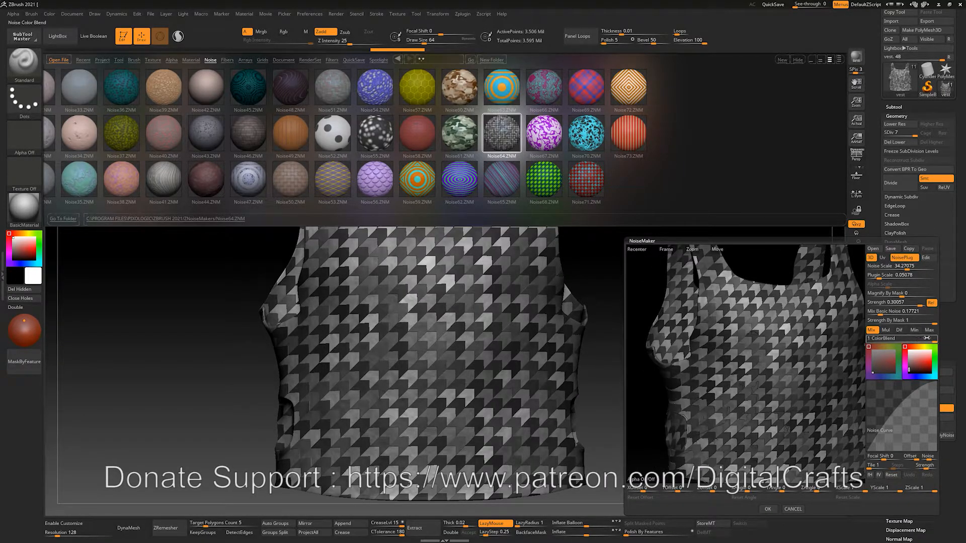
{"action": "mouse_move", "coordinate": [933, 339]}
{"action": "left_mouse_down"}
{"action": "mouse_move", "coordinate": [923, 339]}
{"action": "mouse_move", "coordinate": [940, 339]}
{"action": "left_mouse_up"}
{"action": "left_click_drag", "start_coordinate": [786, 347], "coordinate": [760, 346]}
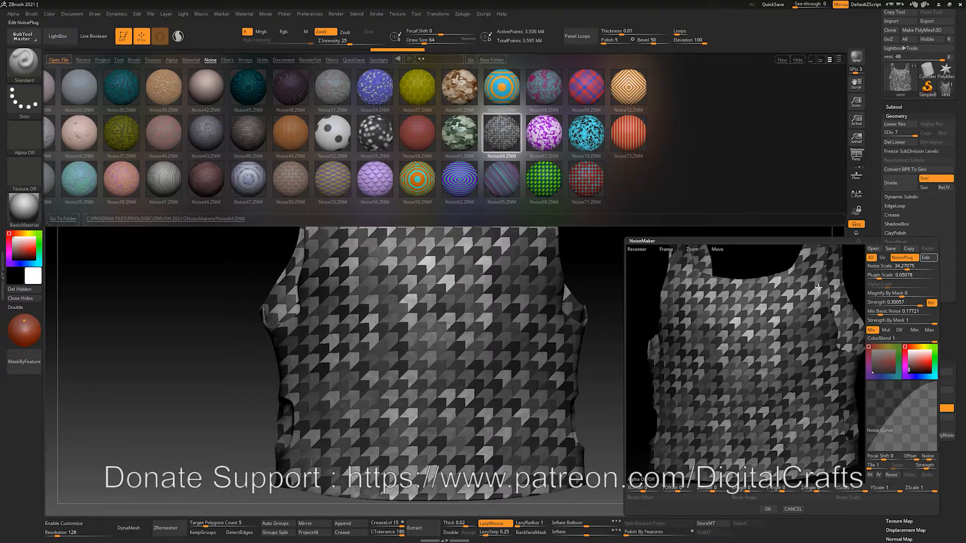
- Review the Houndstooth settings of the noise plug-in, then cancel the noise edit
{"action": "left_click", "coordinate": [925, 257]}
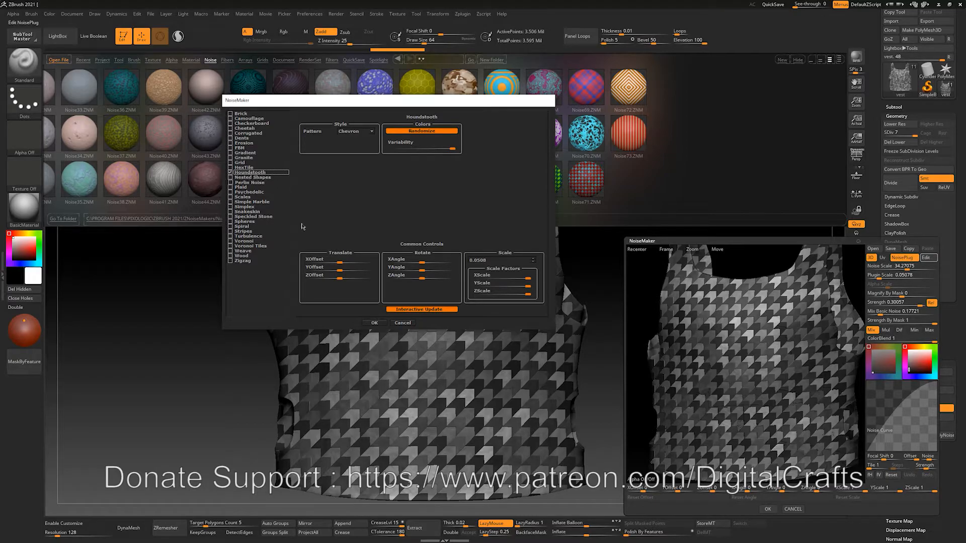
{"action": "left_click", "coordinate": [374, 323]}
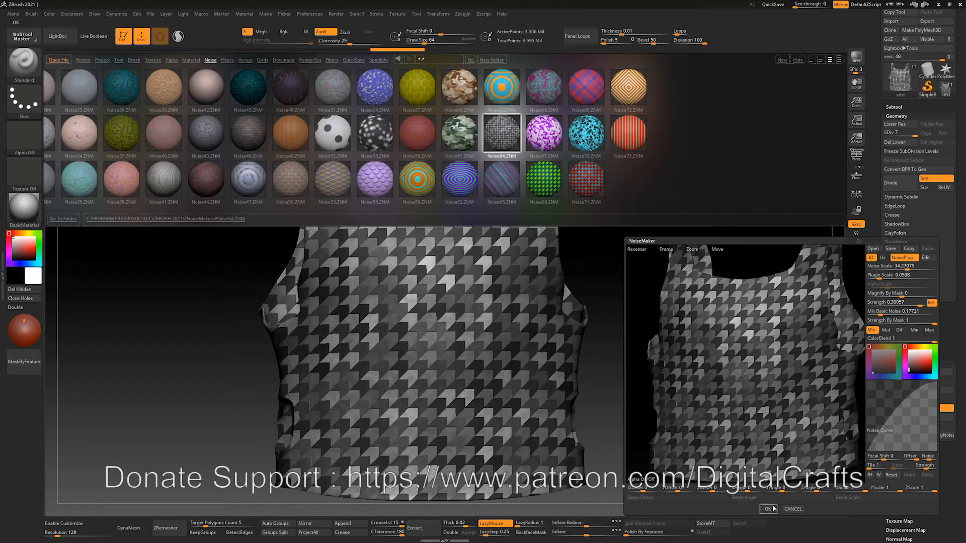
{"action": "left_click", "coordinate": [792, 509]}
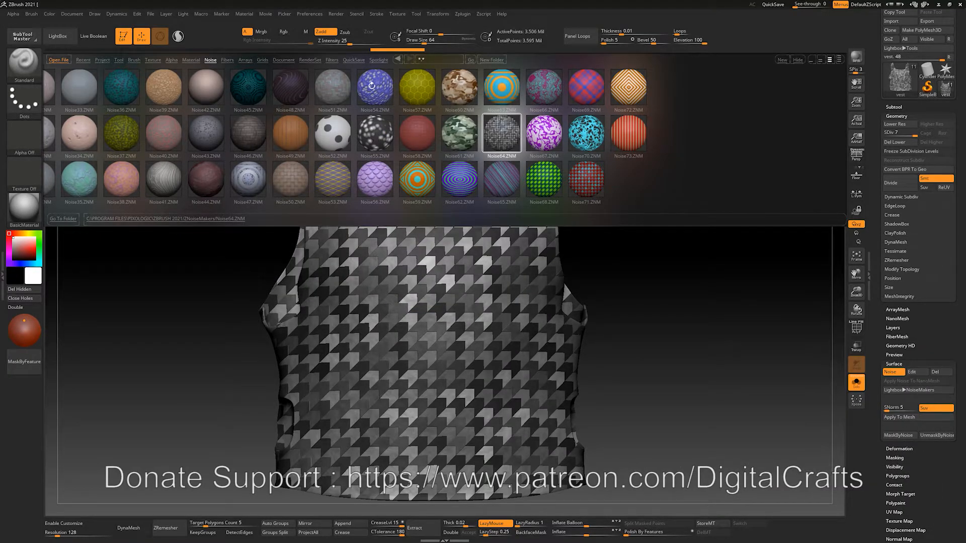
- Load the Noise48.ZNM preset onto the vest and review its Spiral plug-in settings, cancelling the noise edit
{"action": "left_click", "coordinate": [298, 87]}
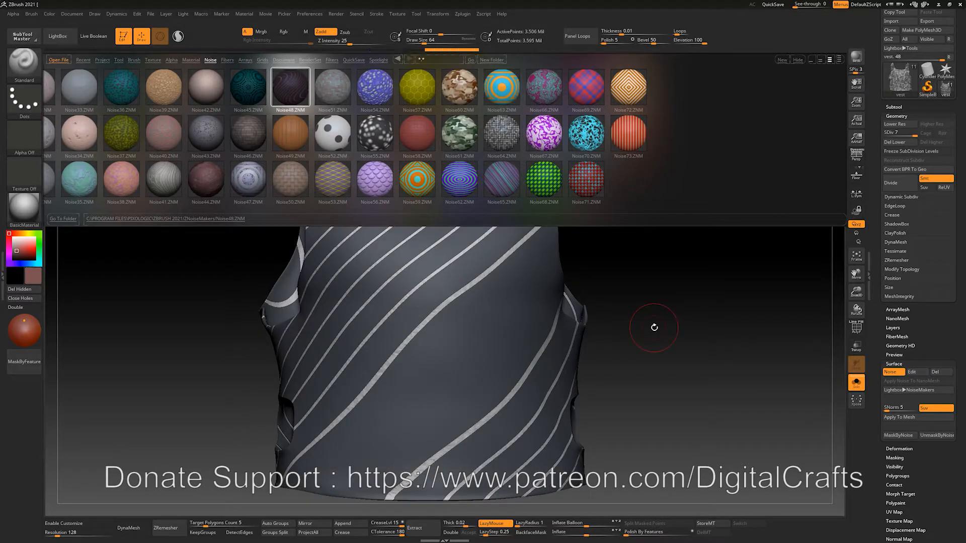
{"action": "left_click_drag", "start_coordinate": [655, 331], "coordinate": [648, 326]}
{"action": "left_click", "coordinate": [912, 371]}
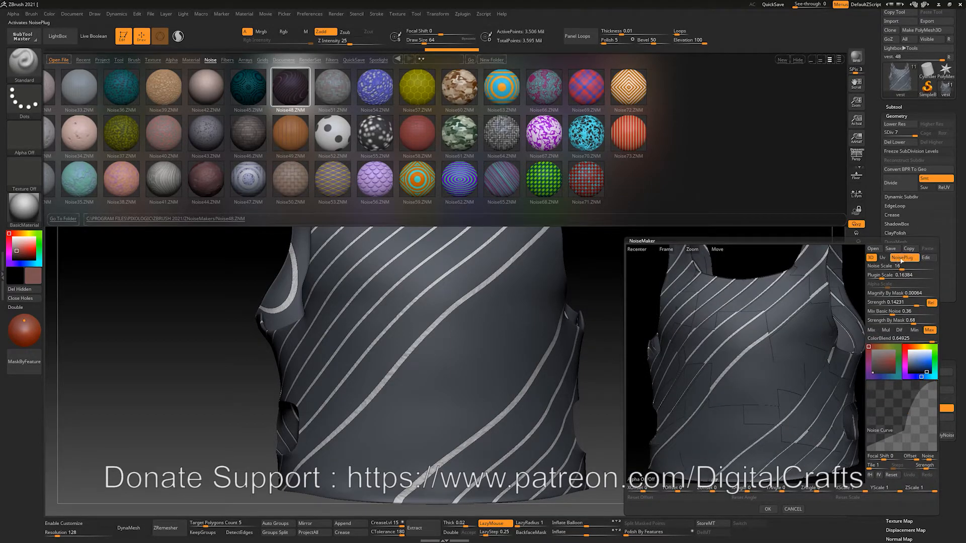
{"action": "left_click", "coordinate": [926, 258]}
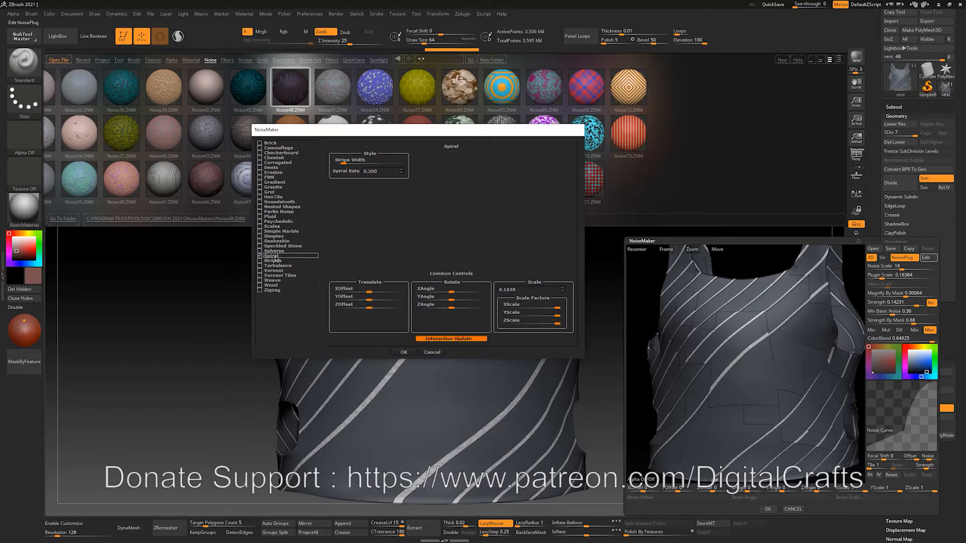
{"action": "left_click", "coordinate": [403, 352]}
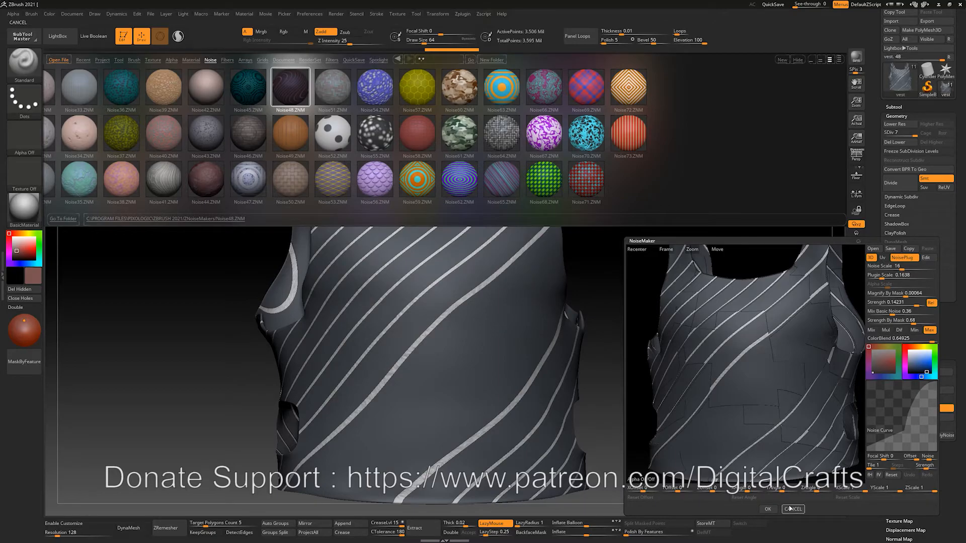
{"action": "left_click", "coordinate": [789, 511]}
{"action": "left_click_drag", "start_coordinate": [221, 181], "coordinate": [347, 188]}
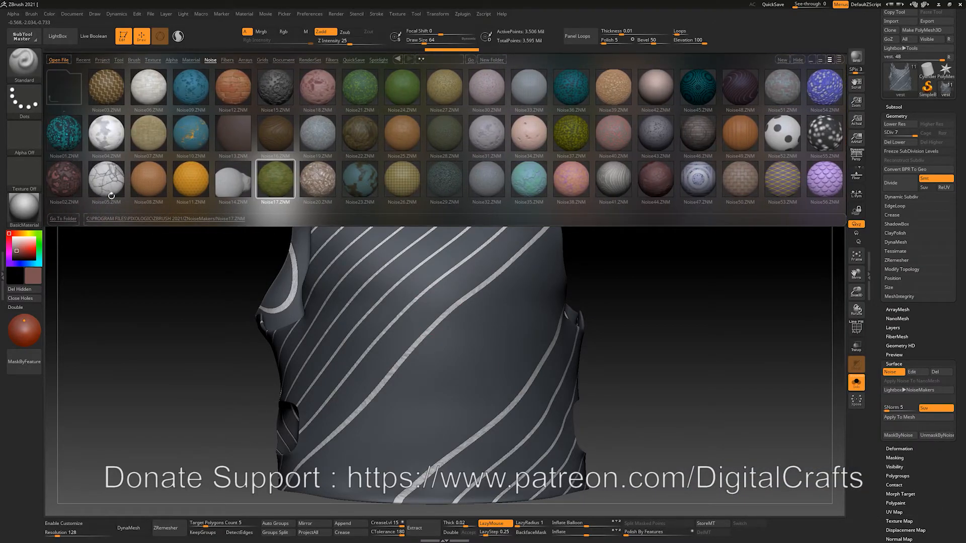